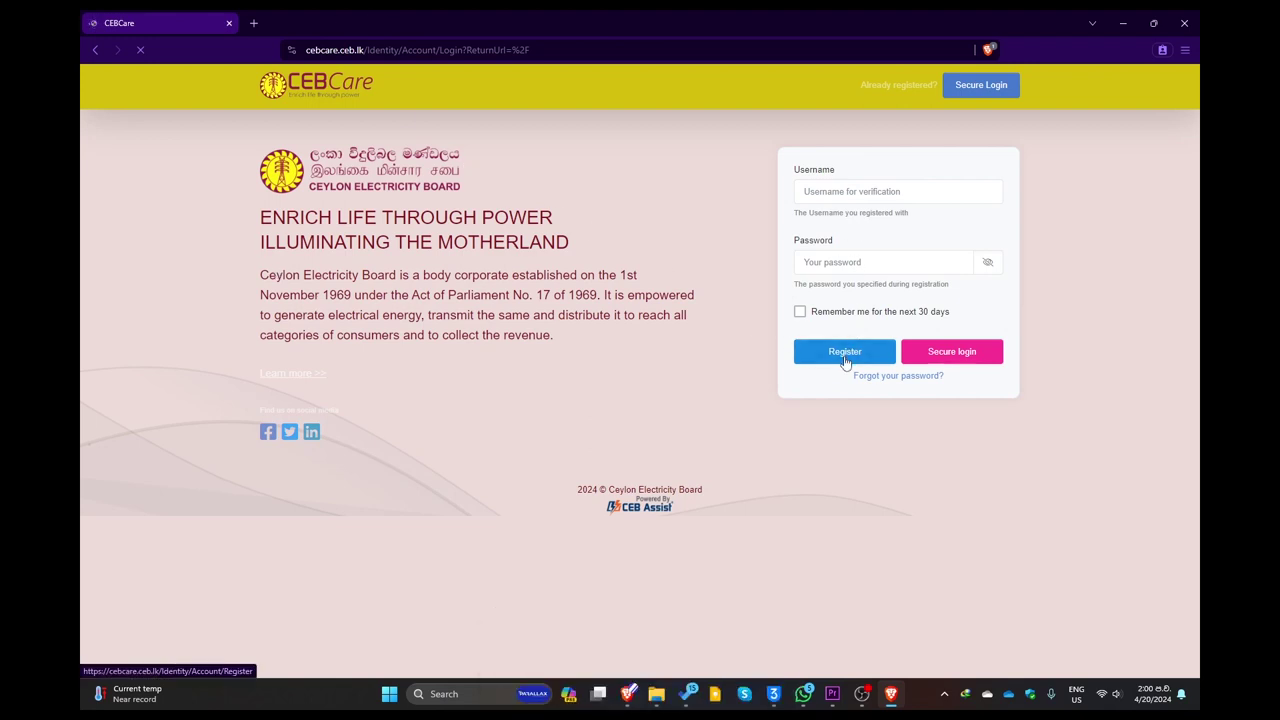
# - Leave the CEBCare login page to register a new account
pyautogui.click(845, 352)
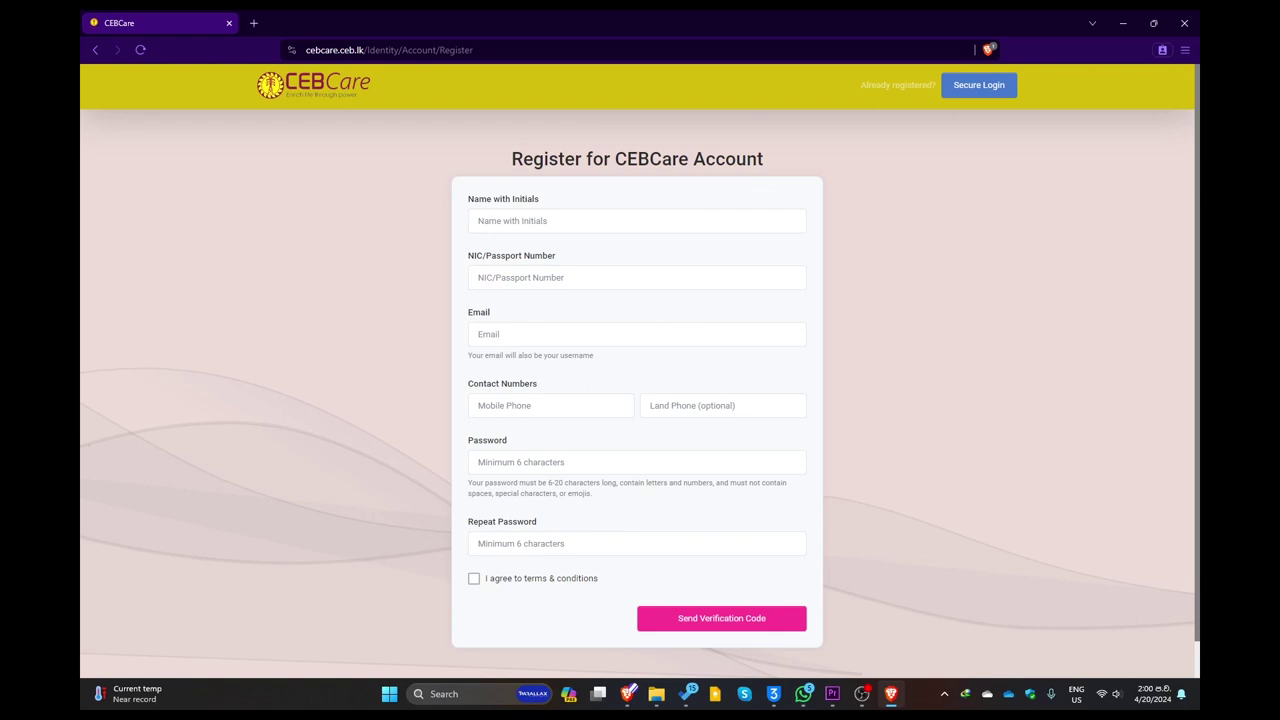
# - Return to the browser and put the cursor in the Register form's Name with Initials field
pyautogui.hotkey('alt', 'Tab')
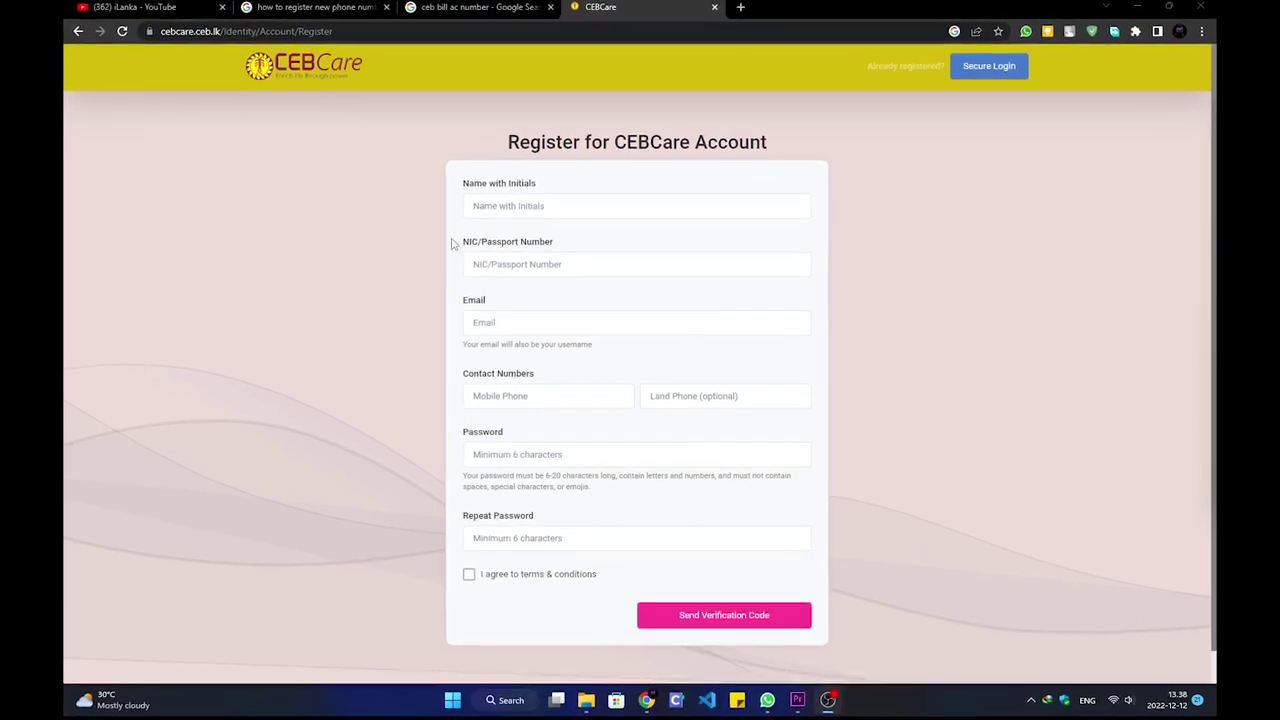
pyautogui.click(497, 200)
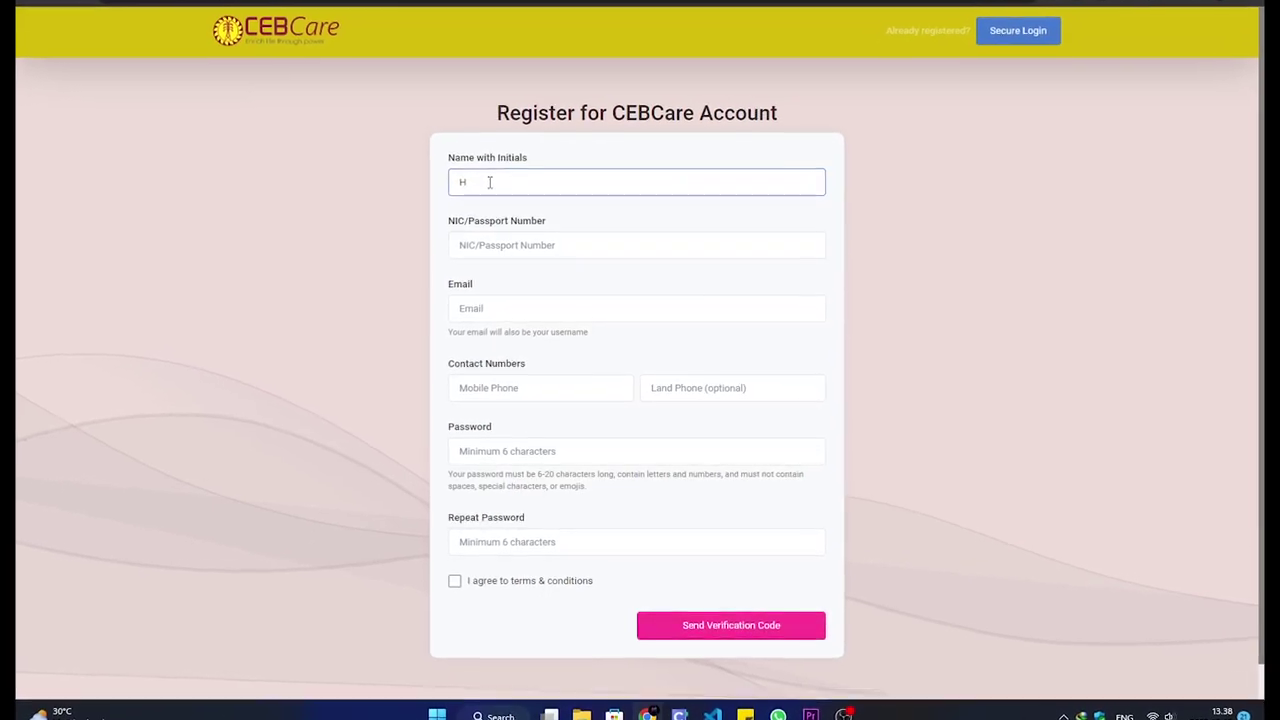
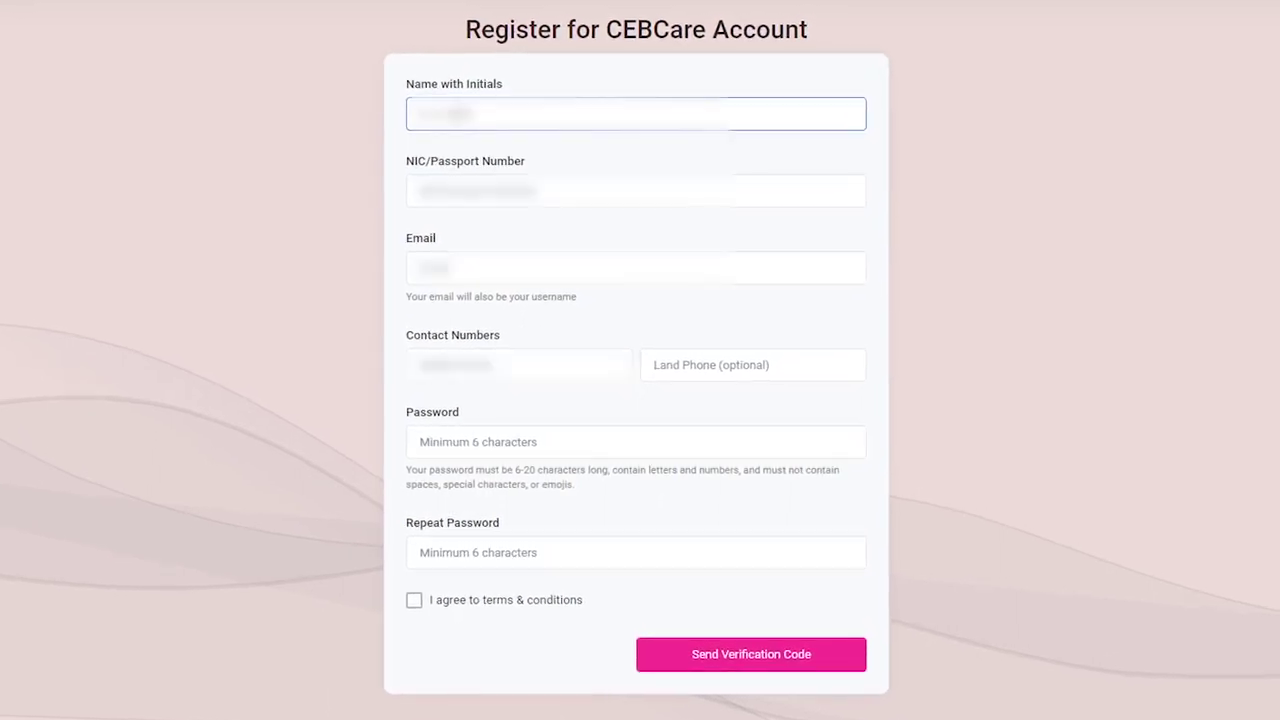
# - Enter the applicant's name with initials, NIC number, e-mail address and mobile number
pyautogui.press('Tab')
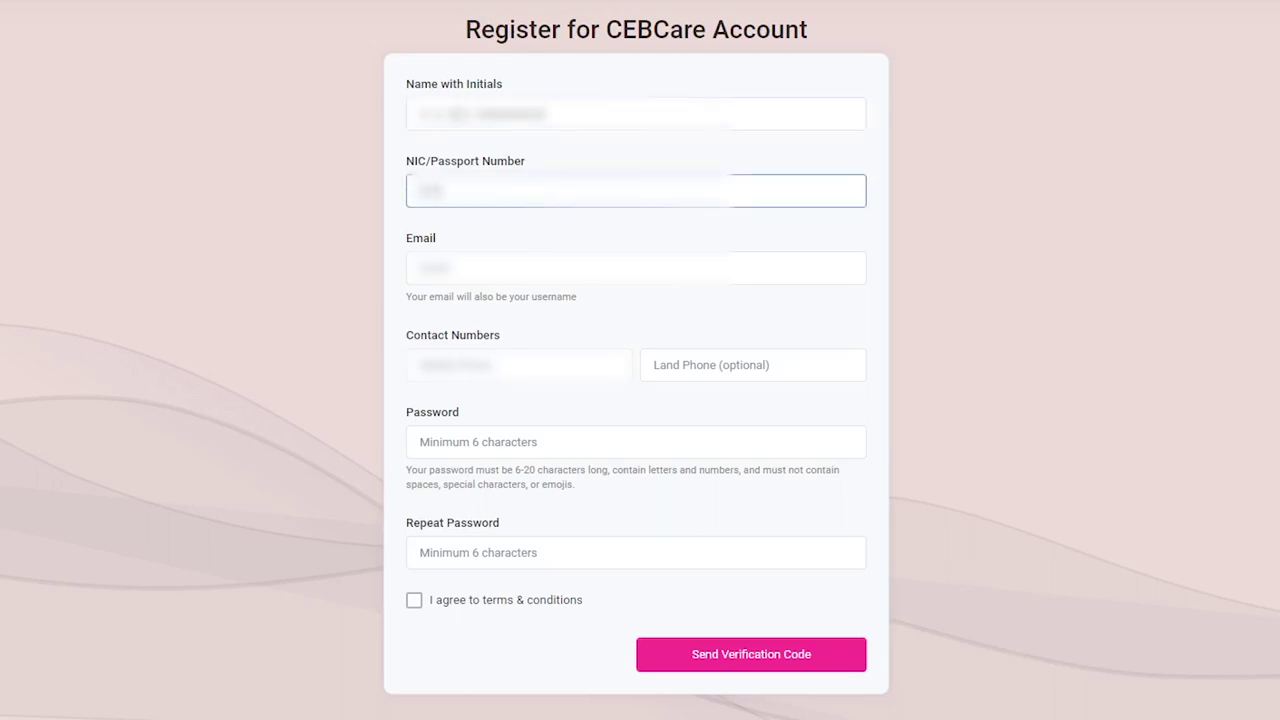
pyautogui.click(469, 283)
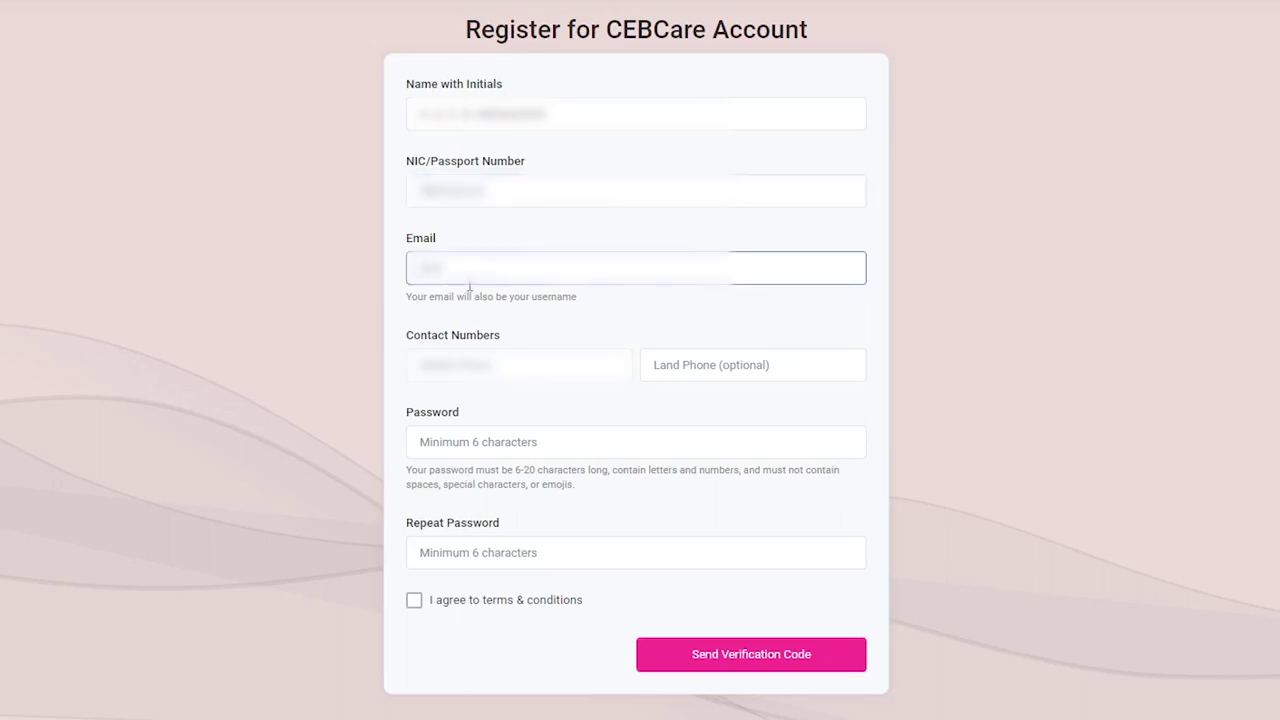
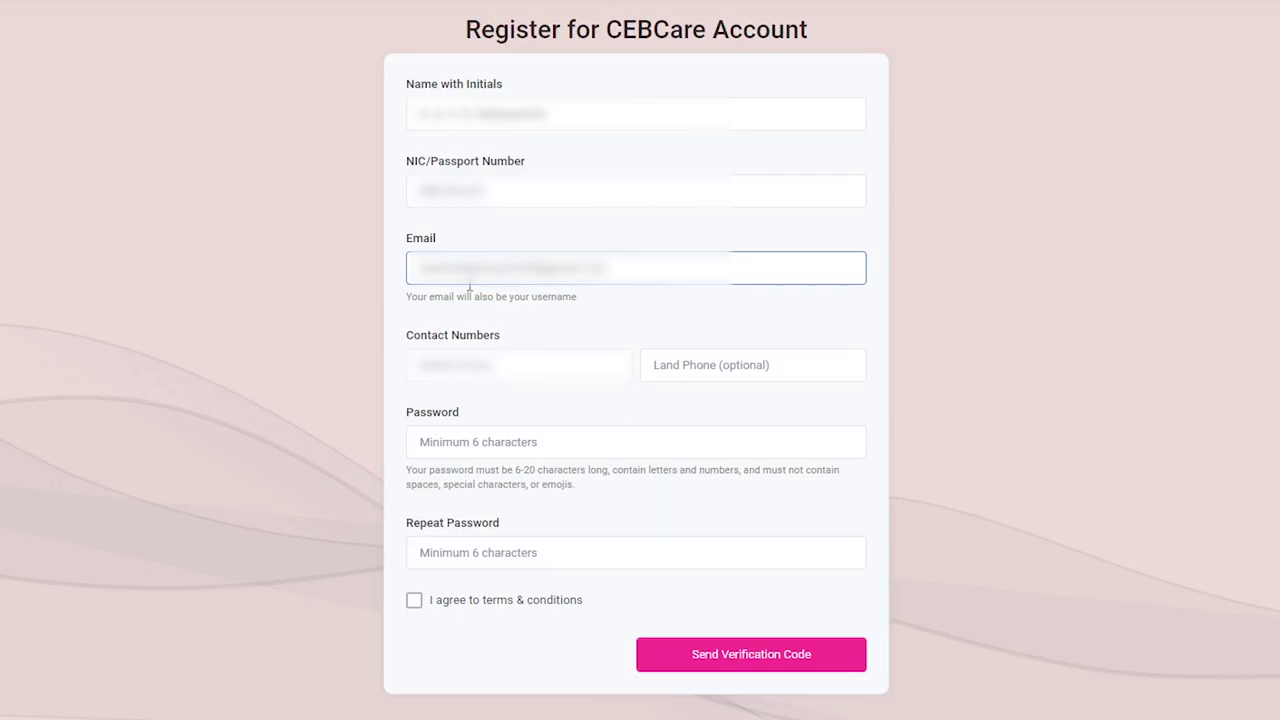
pyautogui.click(457, 372)
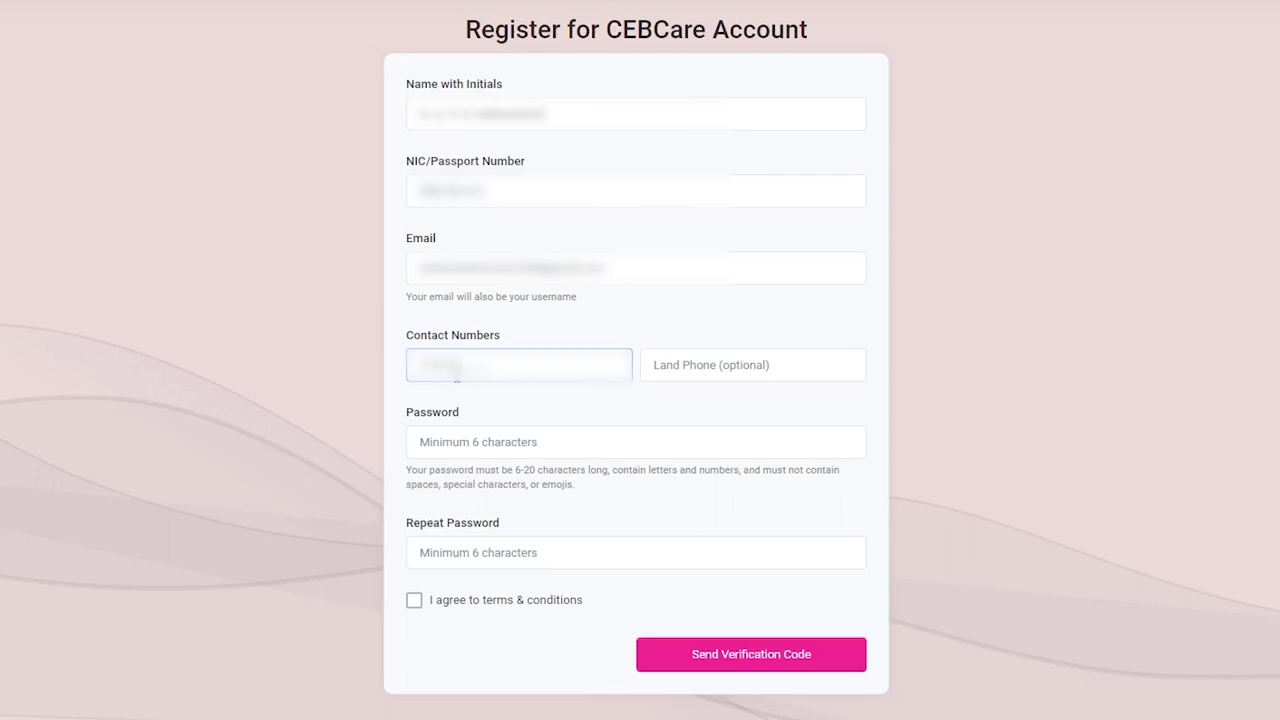
pyautogui.write('7')
# - Enter and repeat the account password, agree to the terms, and request the verification code
pyautogui.click(565, 442)
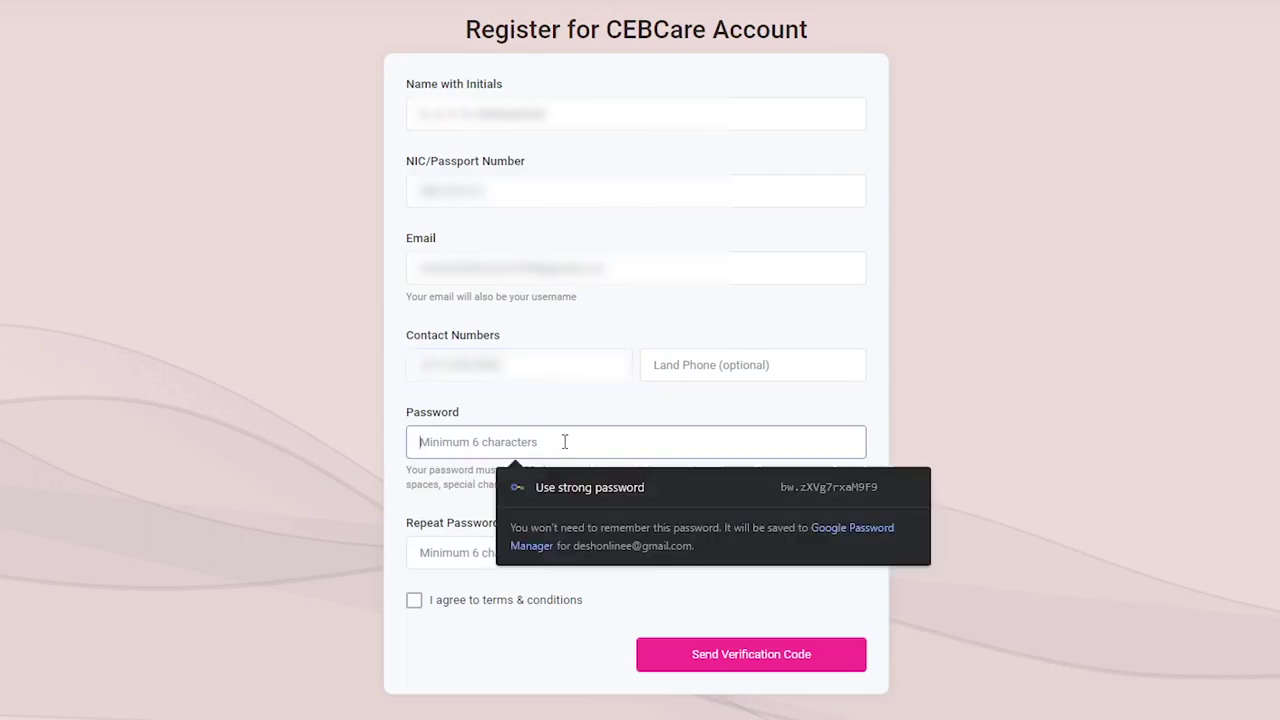
pyautogui.write('••••••')
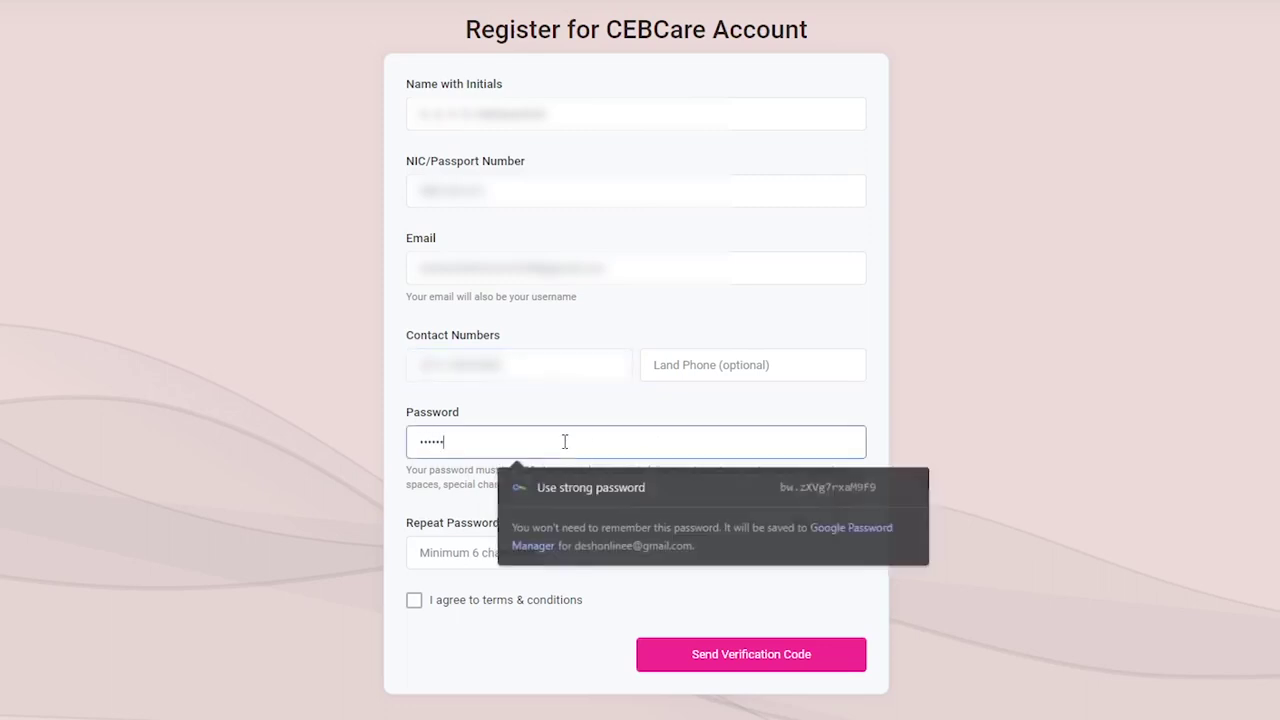
pyautogui.write('•••')
pyautogui.click(492, 566)
pyautogui.write('•••••••••••')
pyautogui.click(470, 600)
pyautogui.click(648, 654)
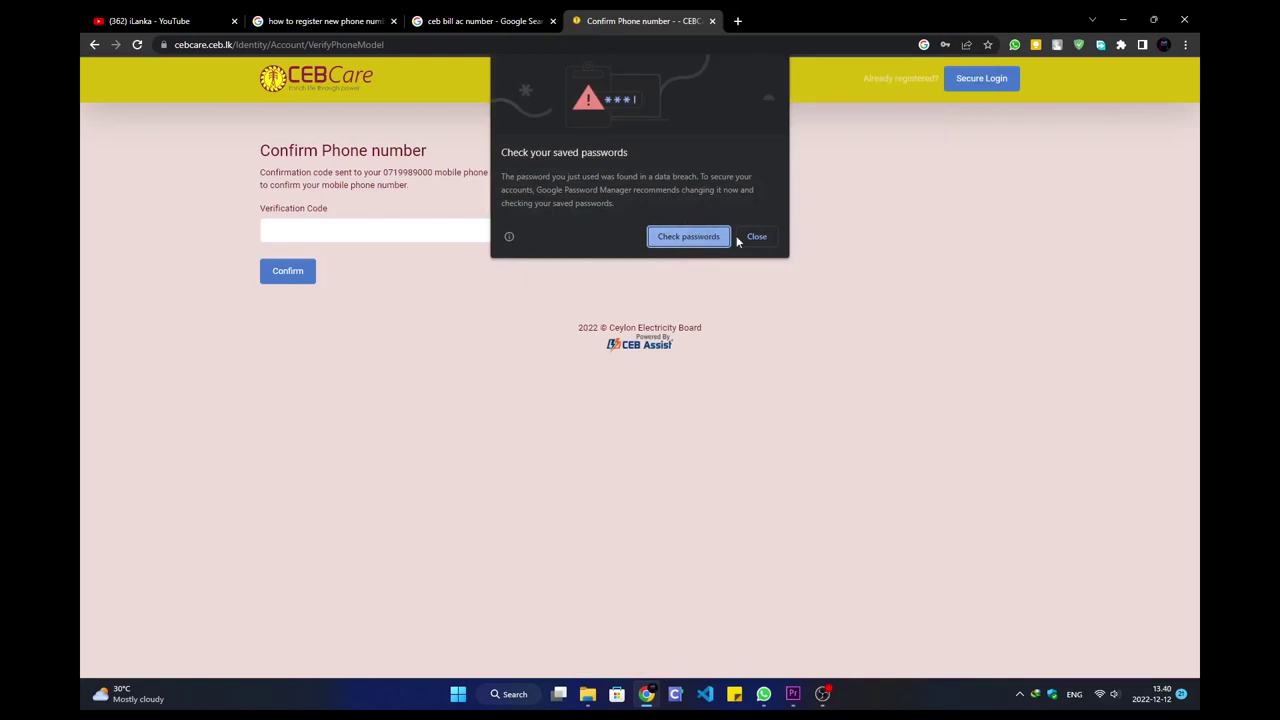
# - Dismiss the password popups, submit the pasted SMS verification code, and return to the dashboard
pyautogui.click(712, 240)
pyautogui.click(899, 236)
pyautogui.click(389, 231)
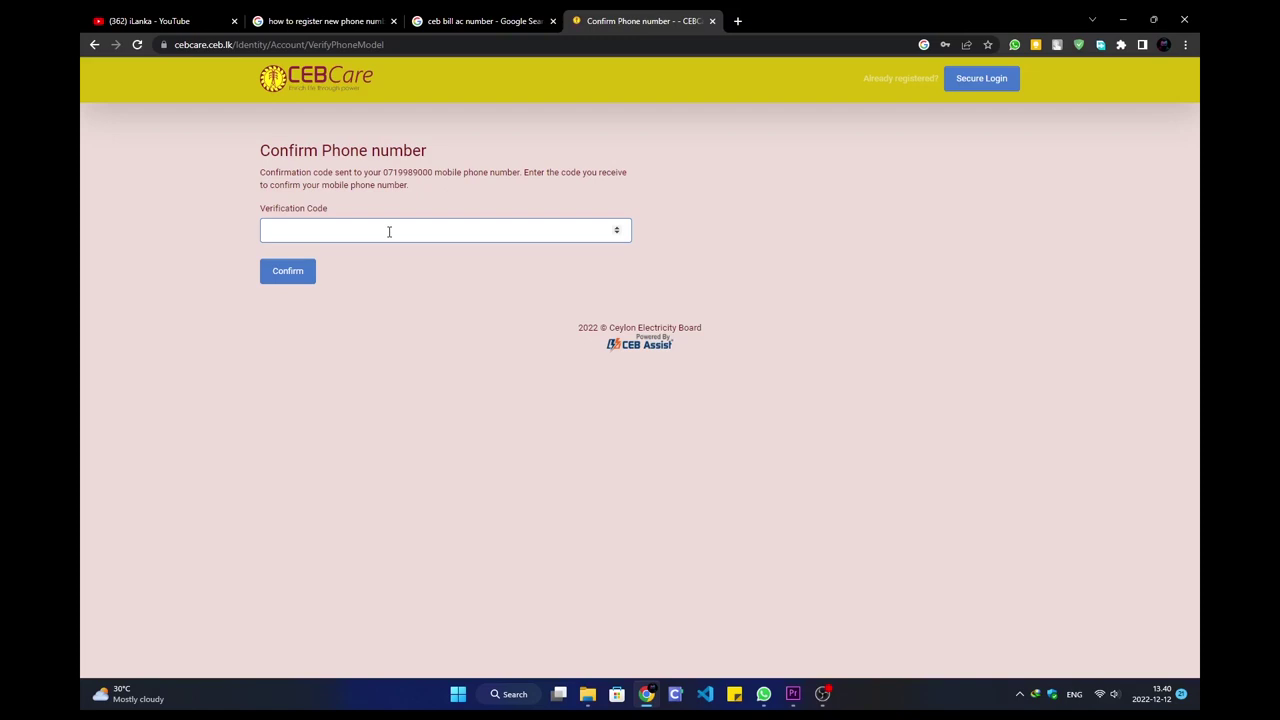
pyautogui.hotkey('ctrl', 'v')
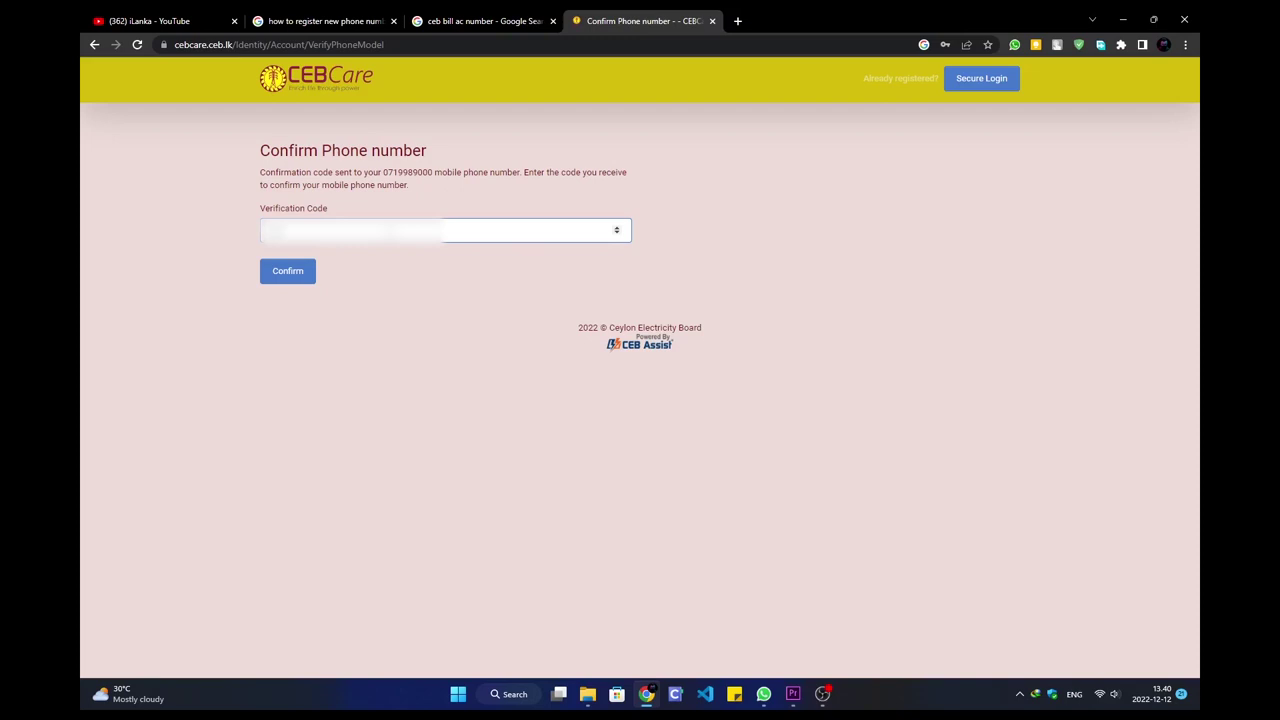
pyautogui.press('Return')
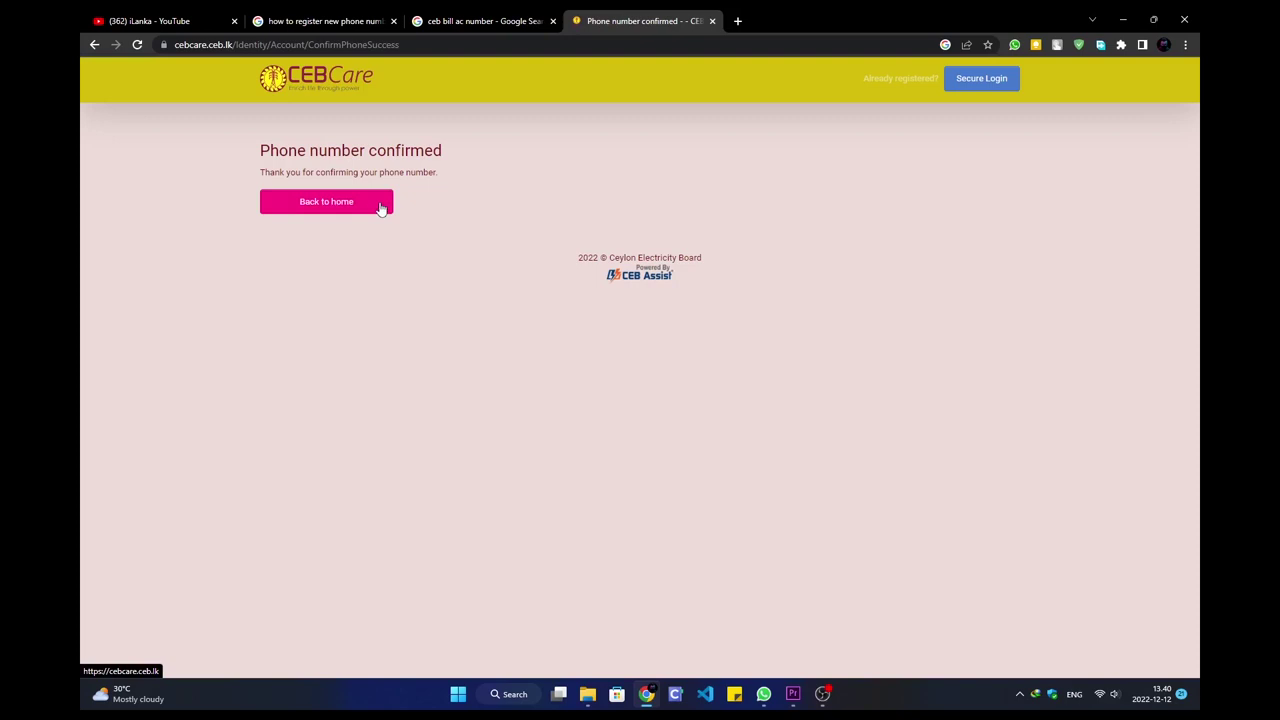
pyautogui.click(380, 205)
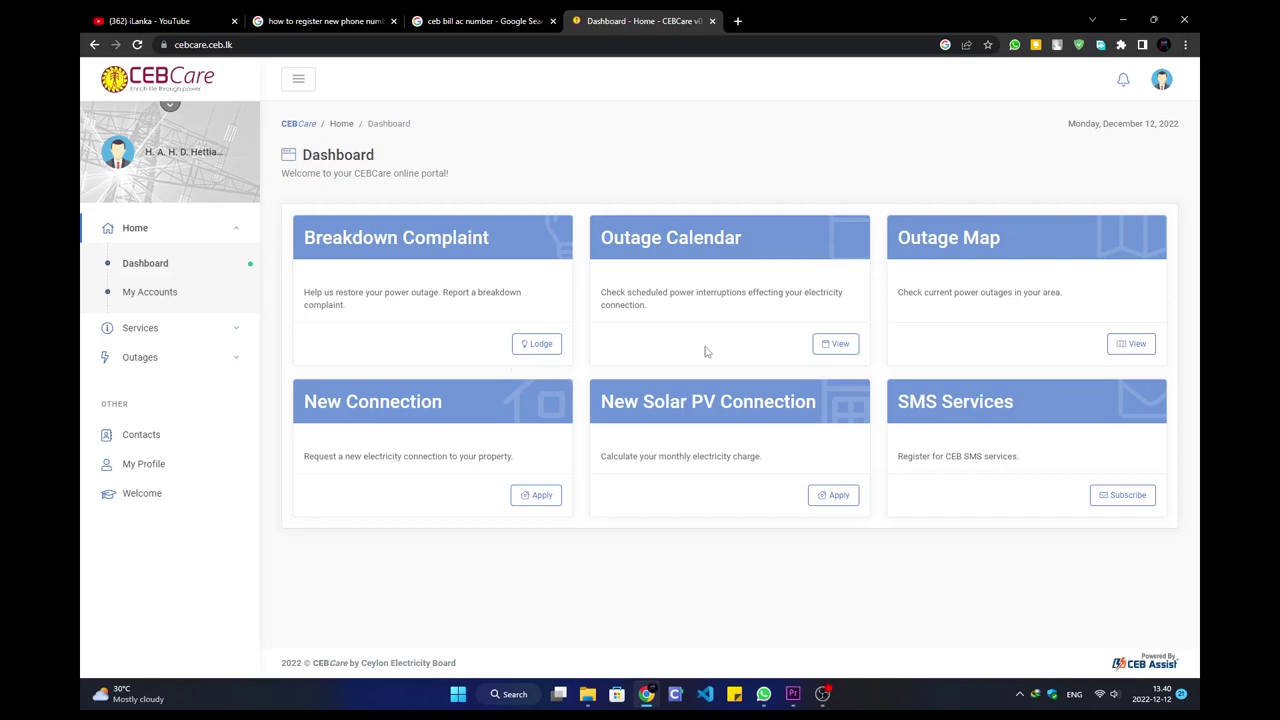
# - Browse SMS Services, then open Home > My Accounts and start Subscribe New Account
pyautogui.click(1121, 496)
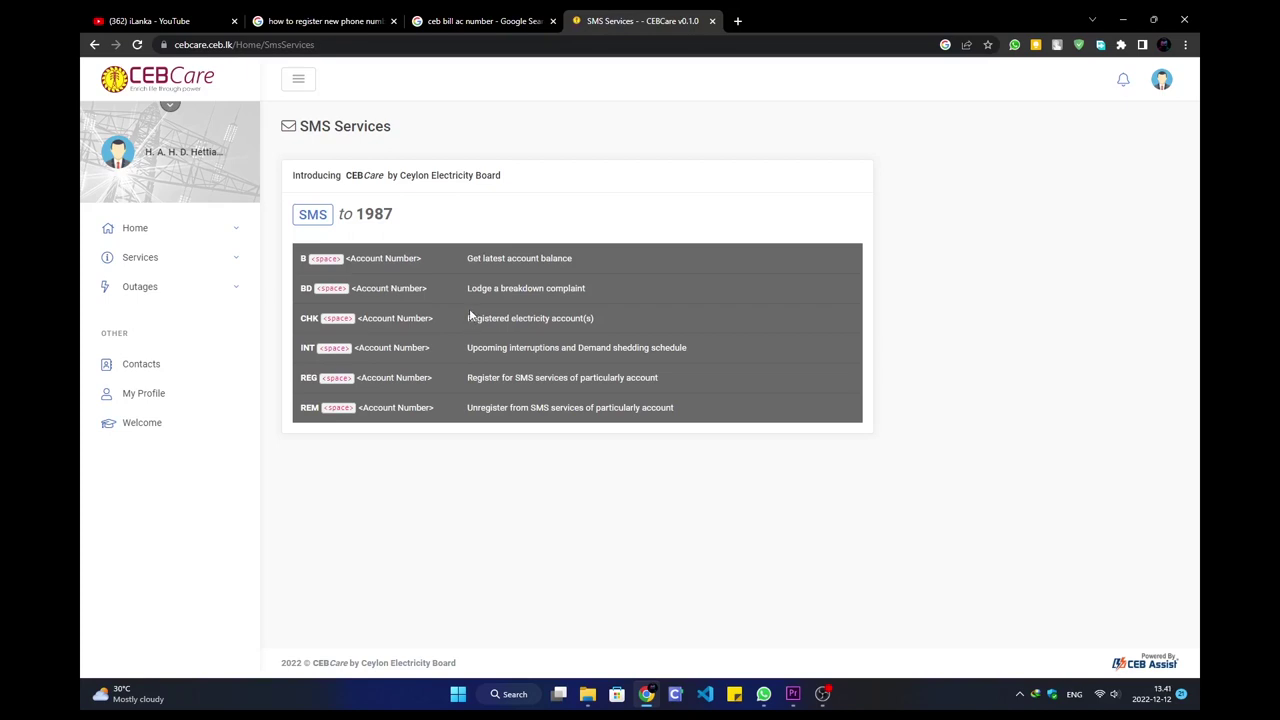
pyautogui.click(183, 233)
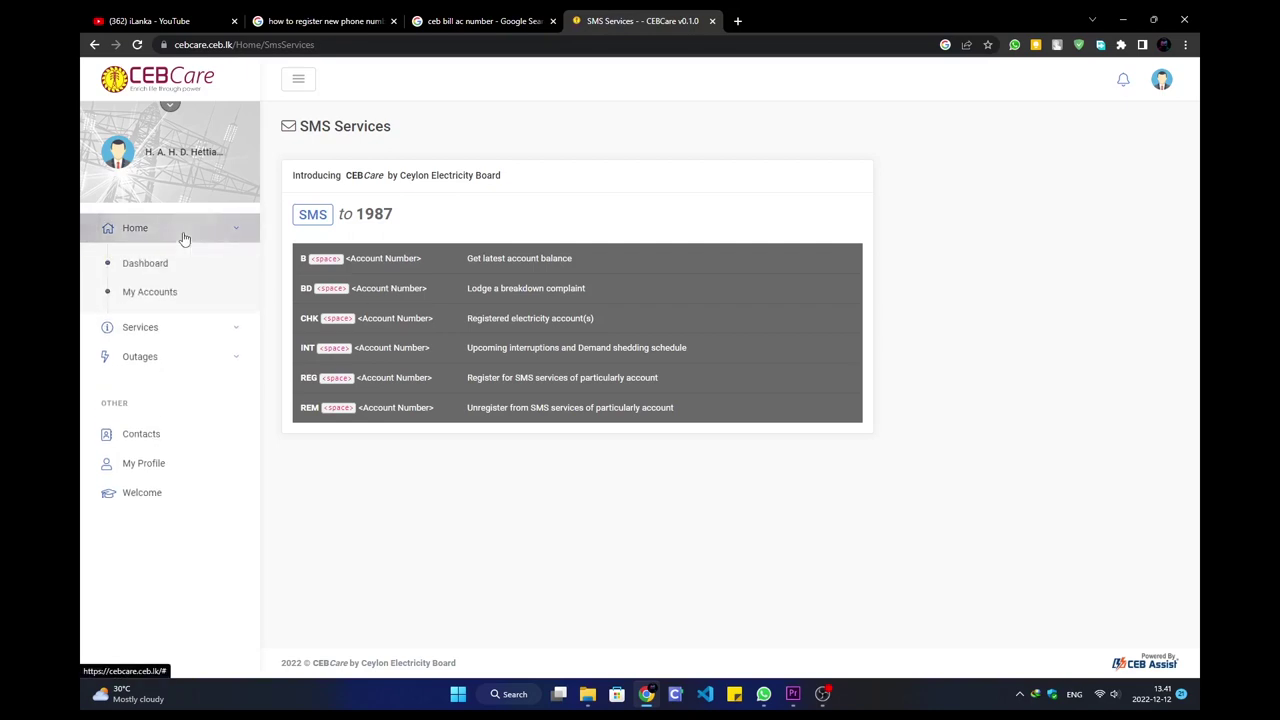
pyautogui.click(158, 265)
pyautogui.click(162, 290)
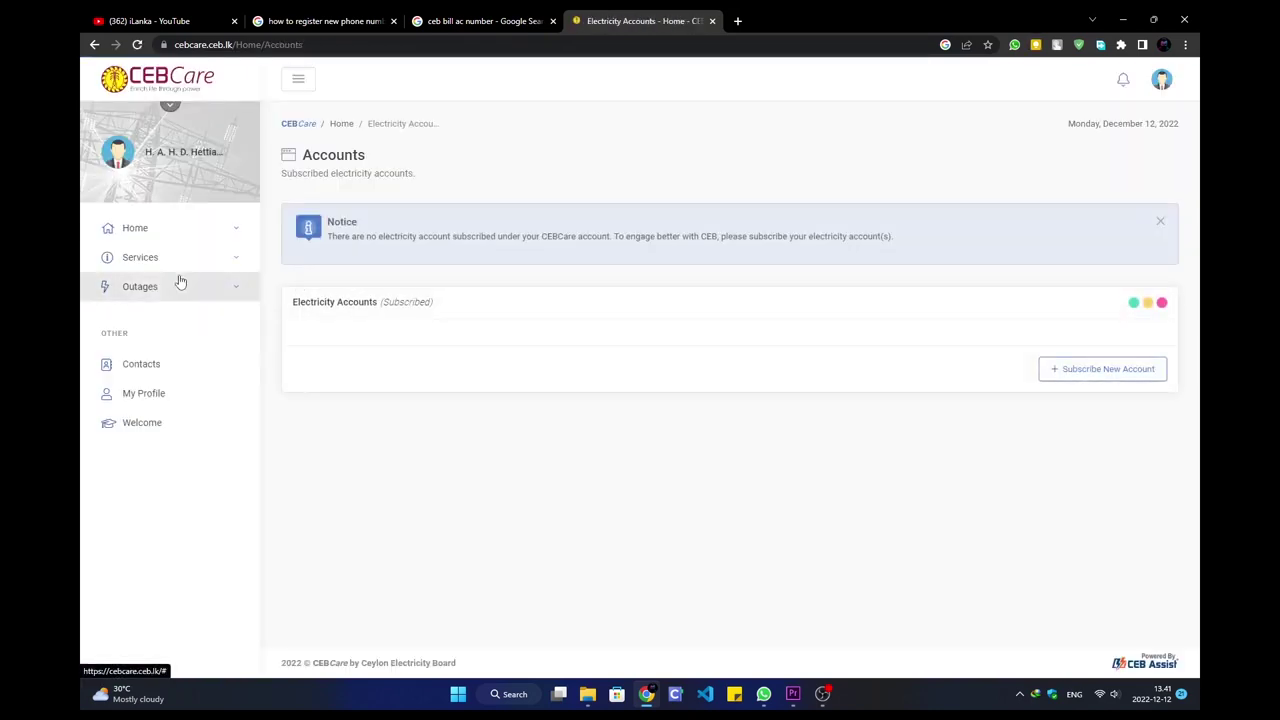
pyautogui.click(176, 270)
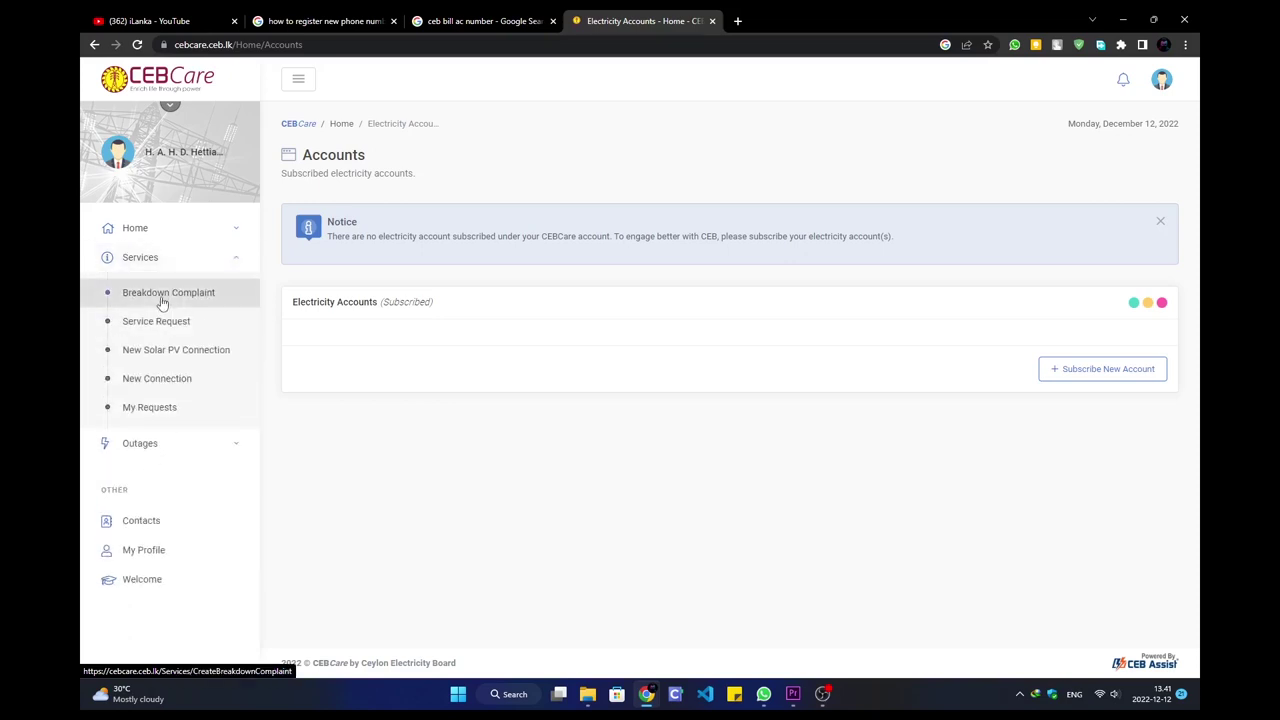
pyautogui.click(157, 230)
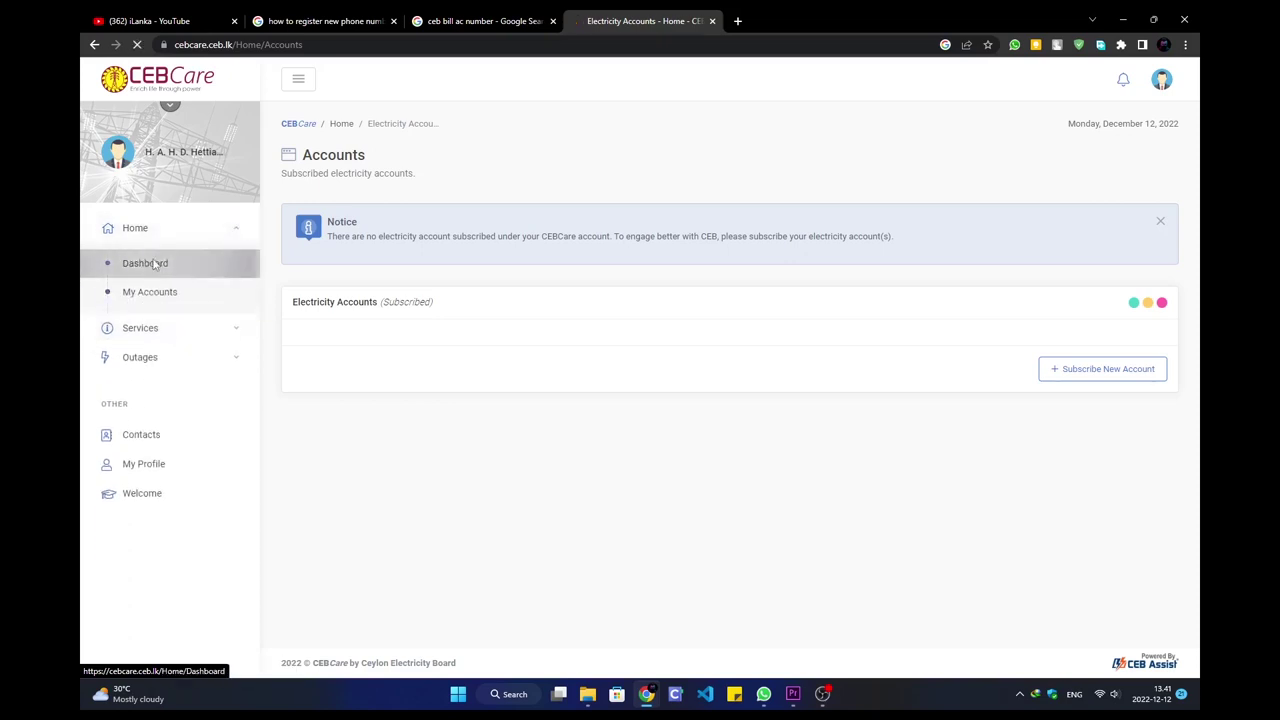
pyautogui.click(155, 264)
pyautogui.click(162, 290)
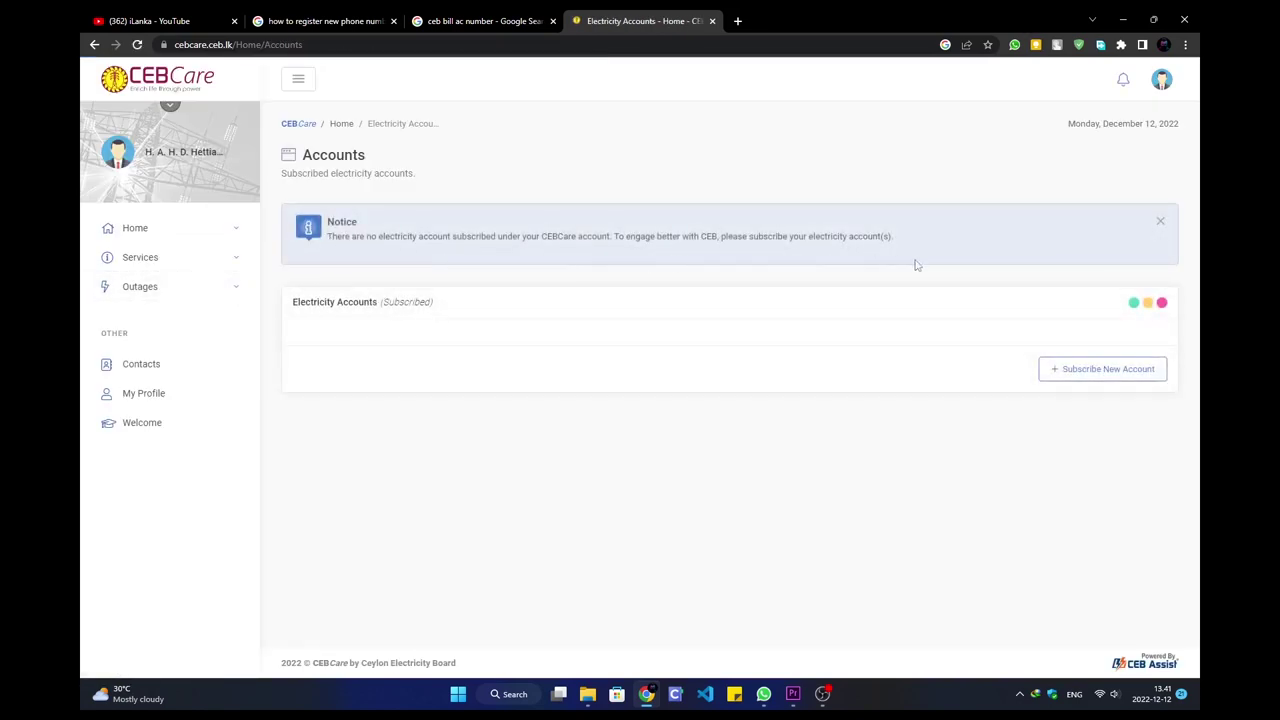
pyautogui.click(1098, 370)
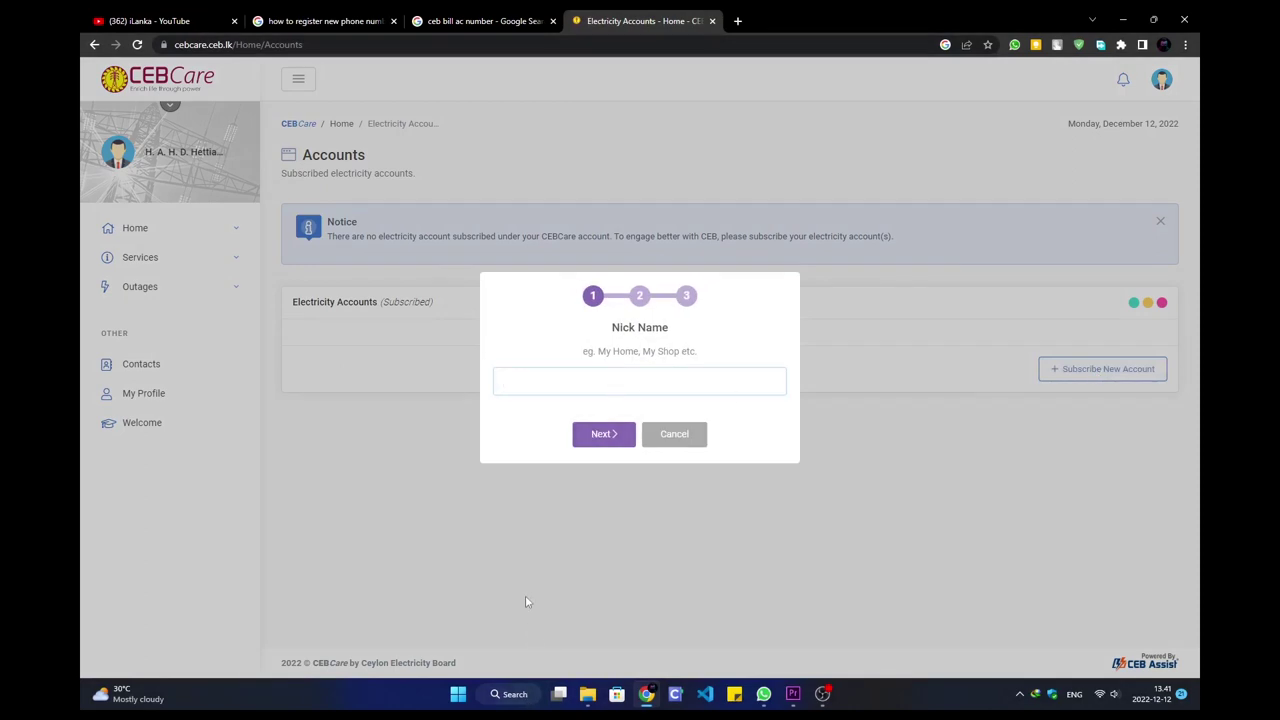
# - Subscribe the account as 'My Home', pasting its account number from Sticky Notes and accepting the Premises ID
pyautogui.write('My Home')
pyautogui.click(598, 432)
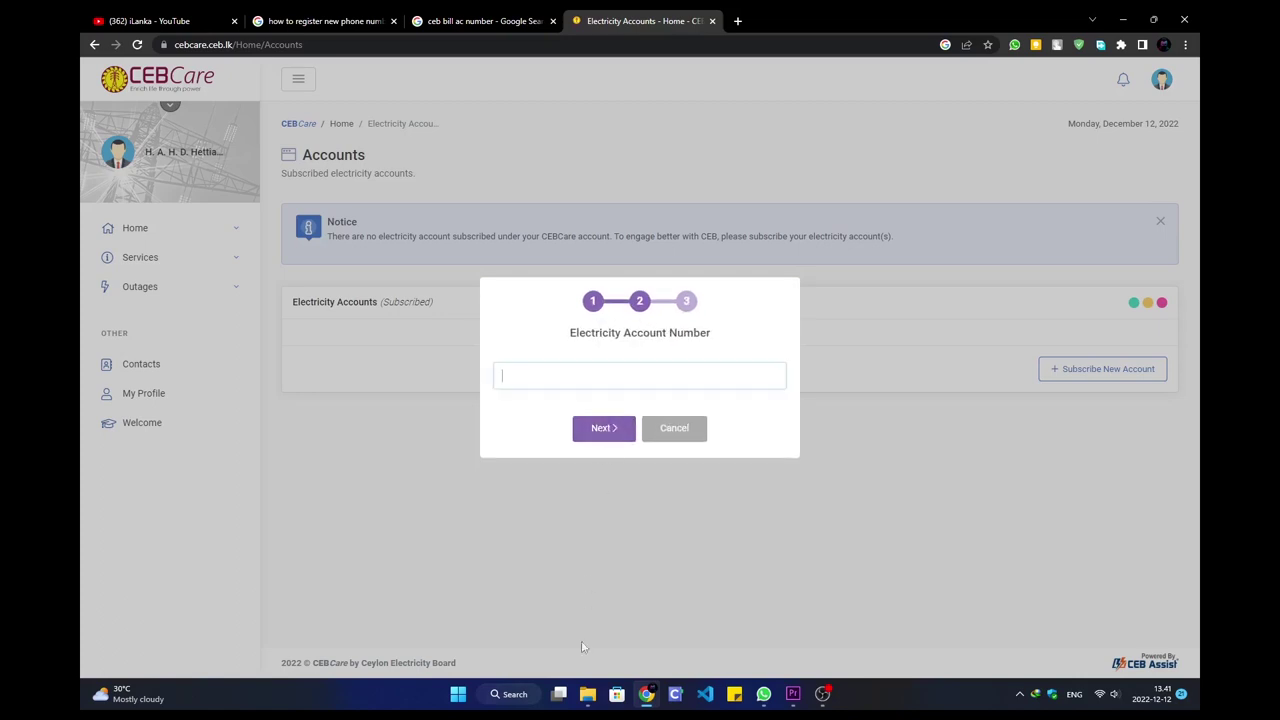
pyautogui.click(734, 693)
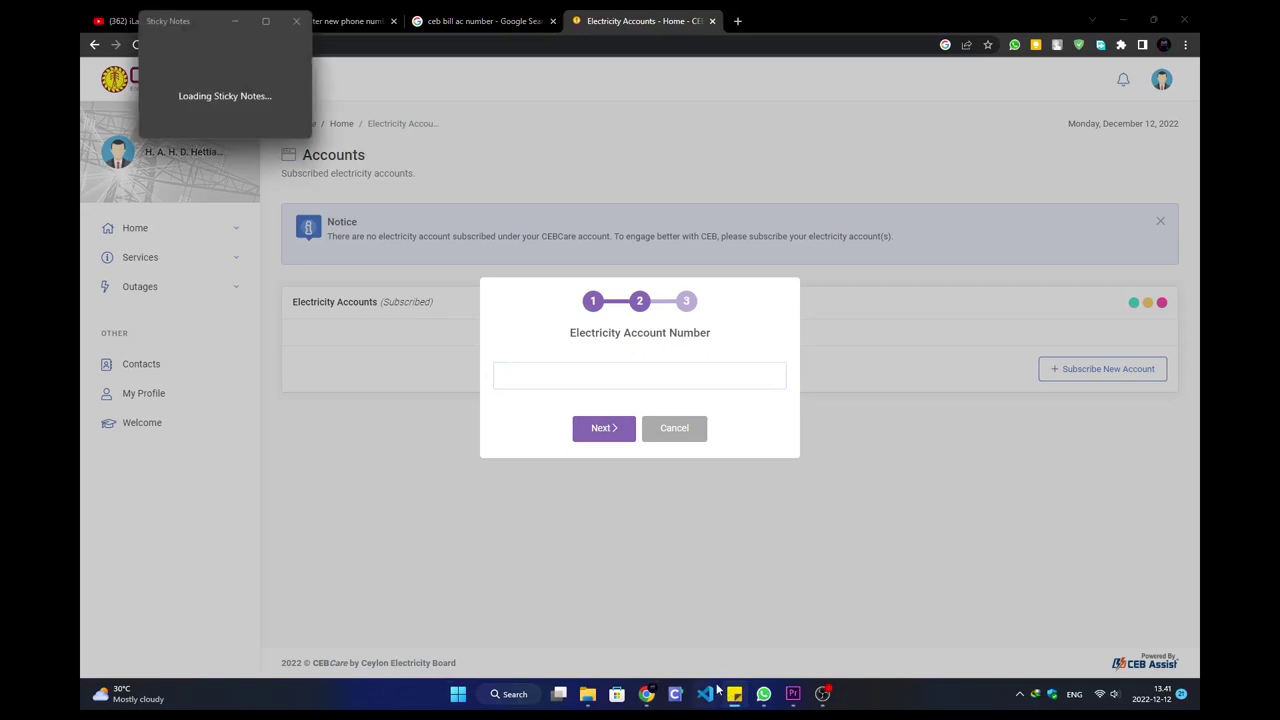
pyautogui.moveTo(207, 23); pyautogui.dragTo(1093, 186)
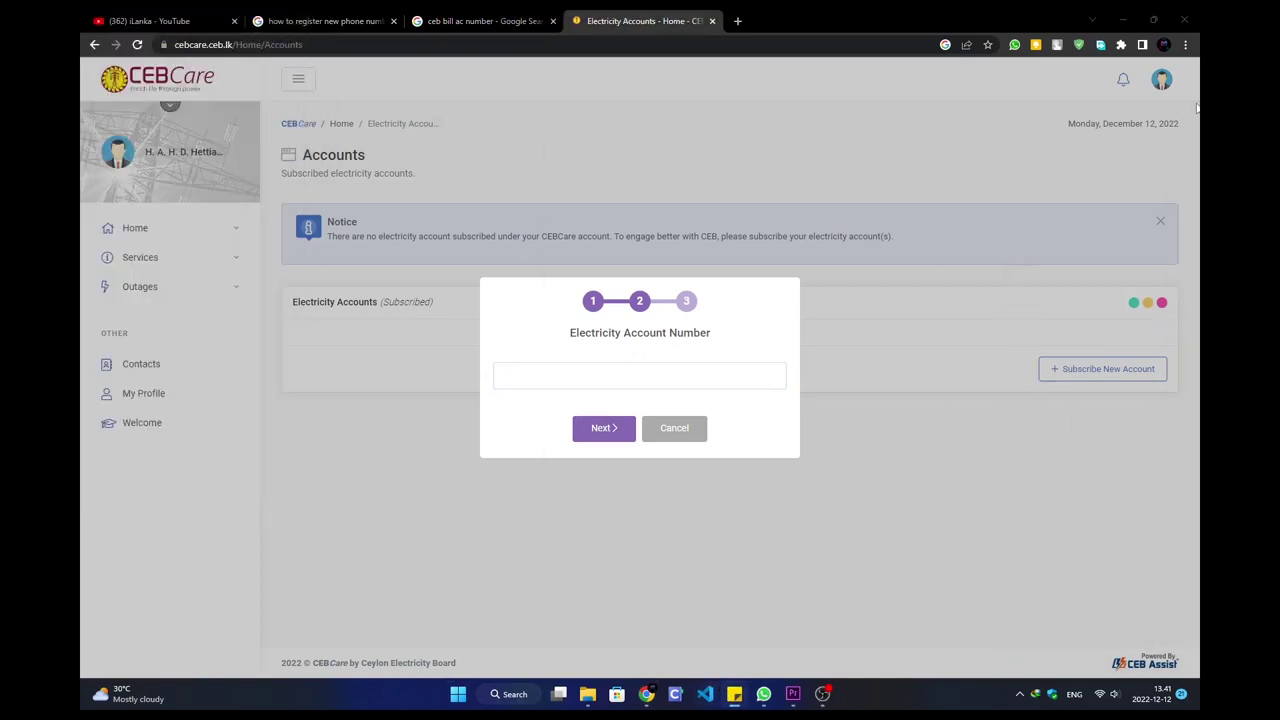
pyautogui.click(726, 371)
pyautogui.hotkey('ctrl', 'v')
pyautogui.press('Return')
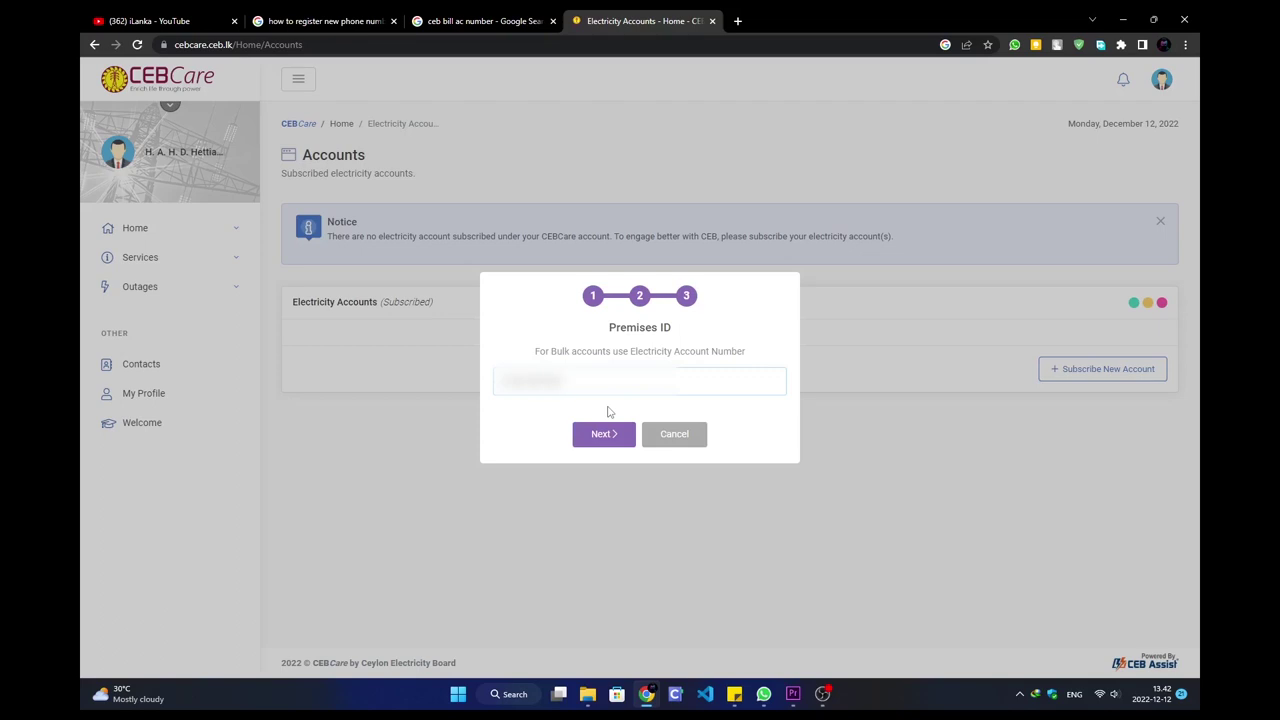
pyautogui.click(605, 434)
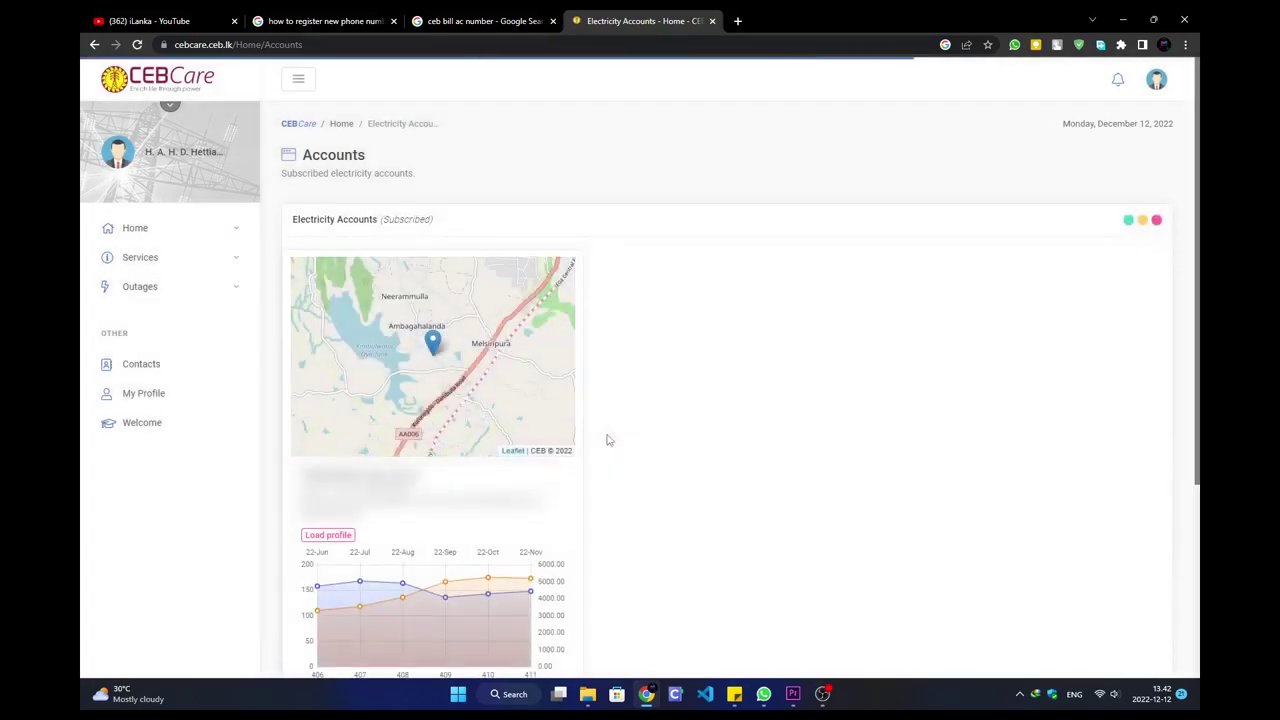
# - Scroll down the My Home account card and open its Payments detail bill statement
pyautogui.scroll(-1, 600, 437)
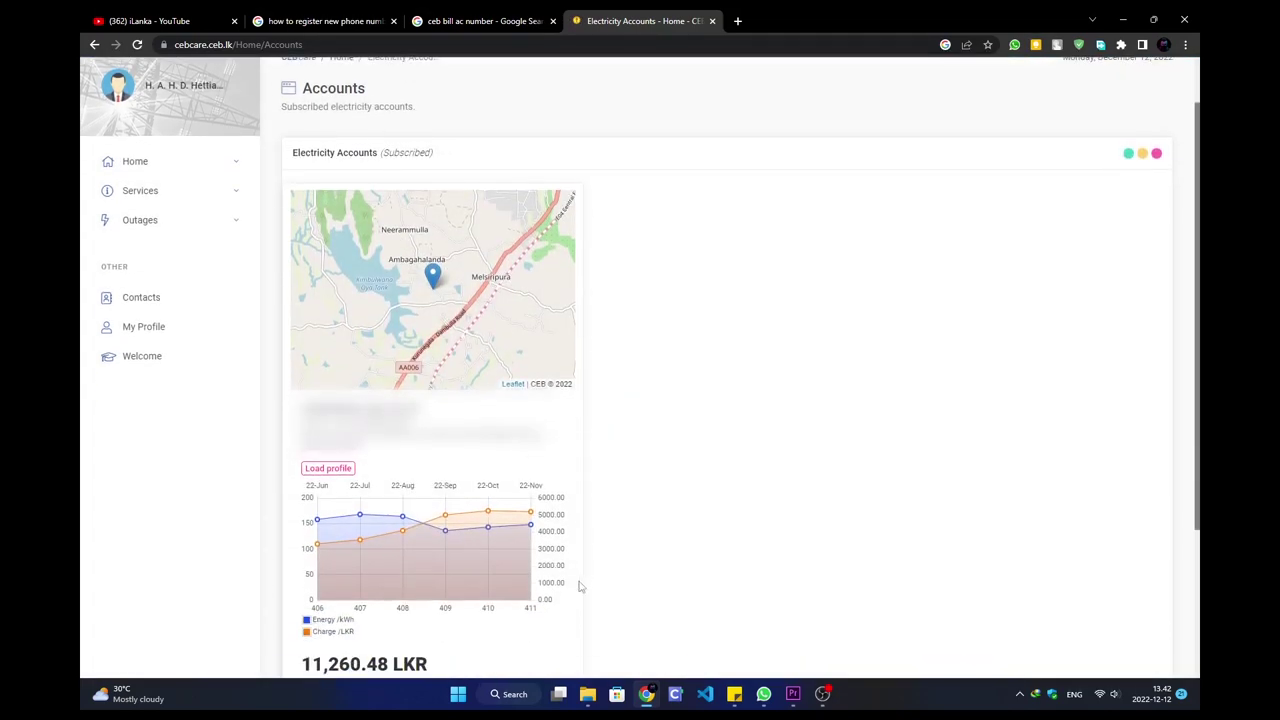
pyautogui.scroll(-2, 491, 566)
pyautogui.scroll(-1, 485, 562)
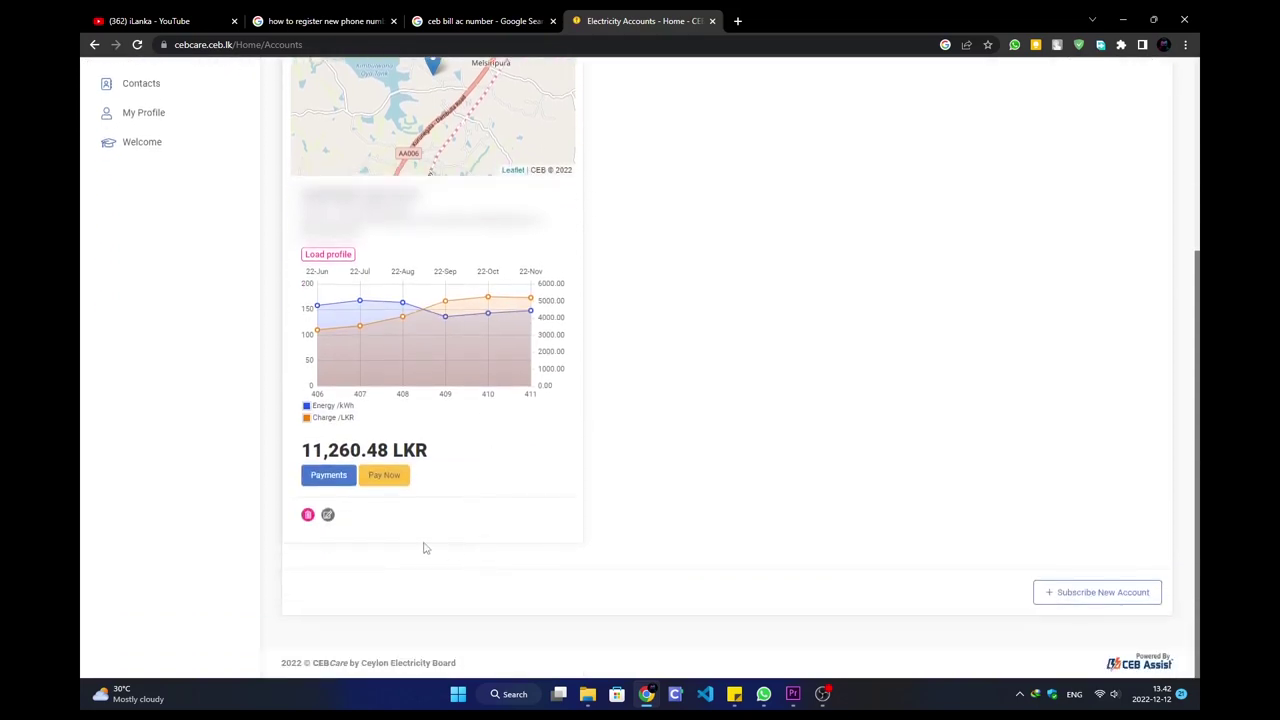
pyautogui.click(330, 475)
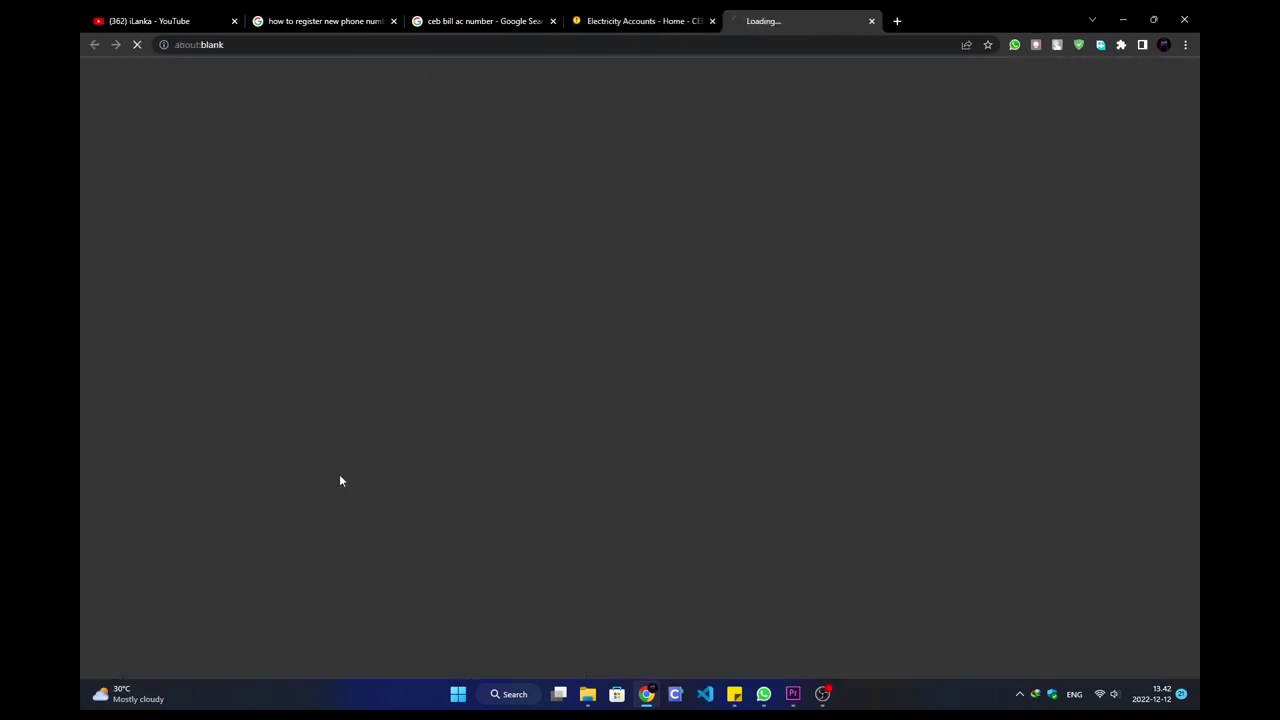
# - Scroll through the monthly bills and payments, then open the Solar PV Connection application form
pyautogui.scroll(-2, 882, 367)
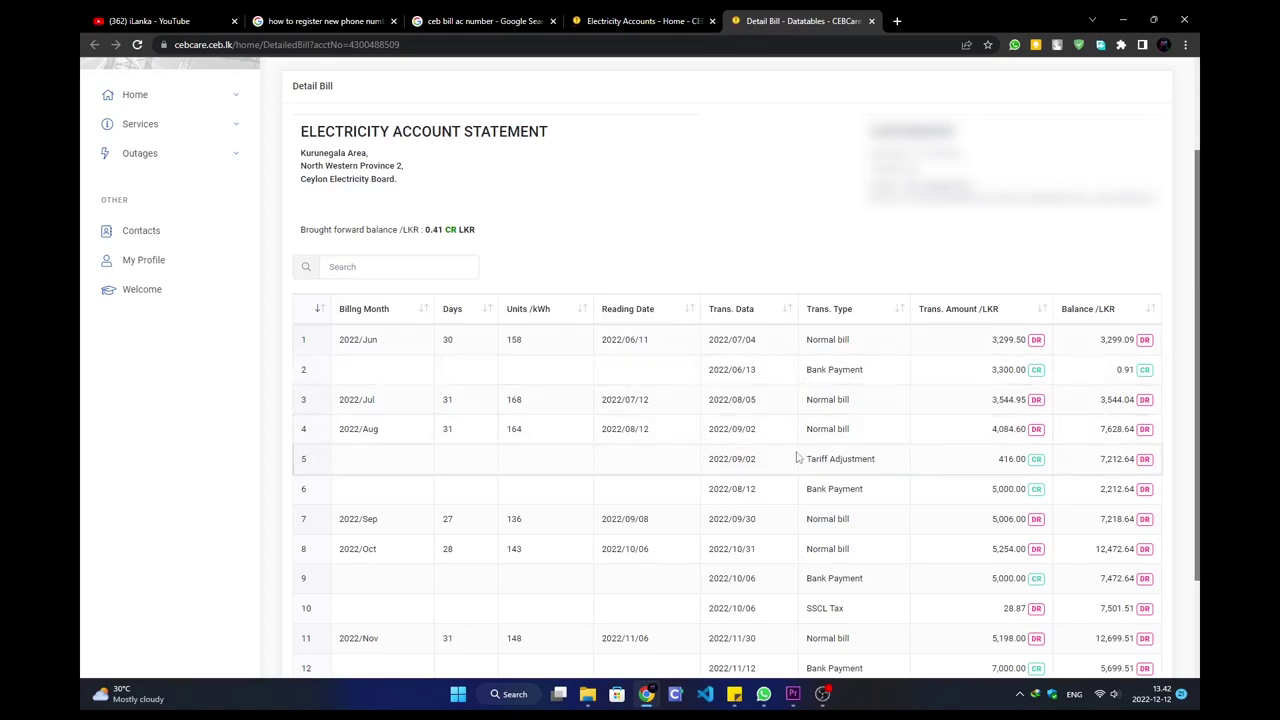
pyautogui.scroll(-2, 798, 457)
pyautogui.scroll(4, 783, 453)
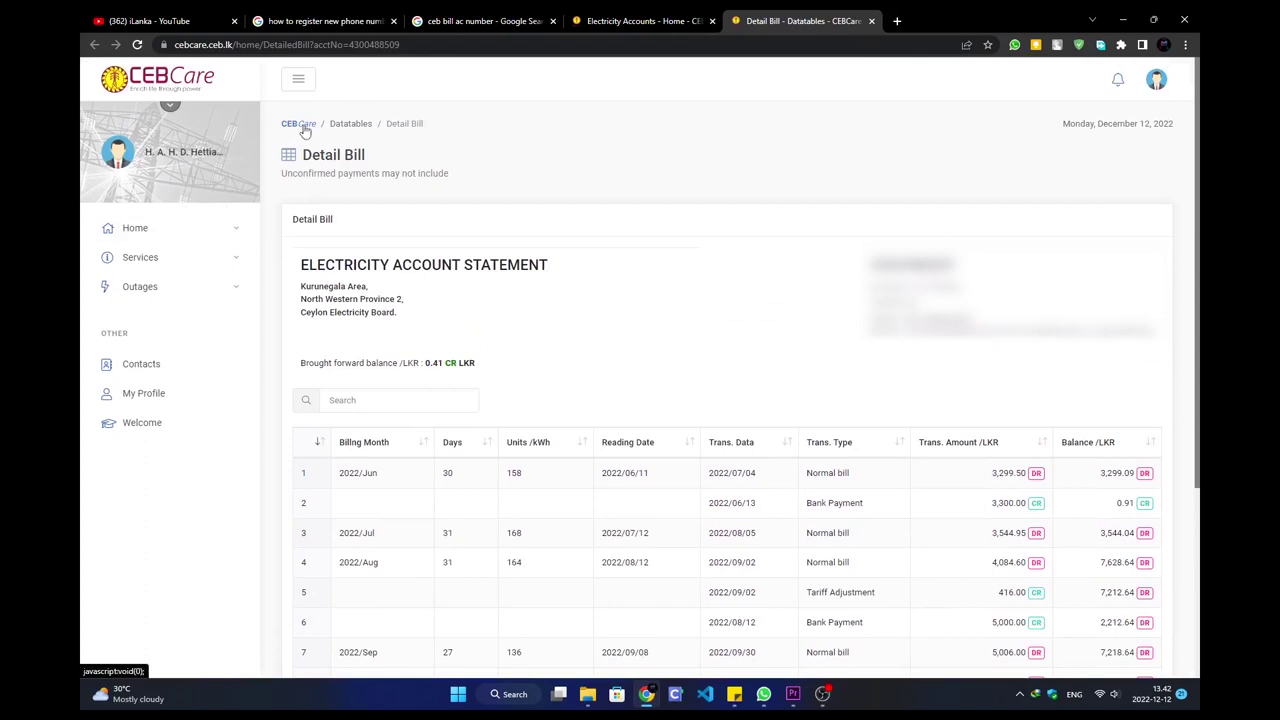
pyautogui.scroll(-1, 381, 335)
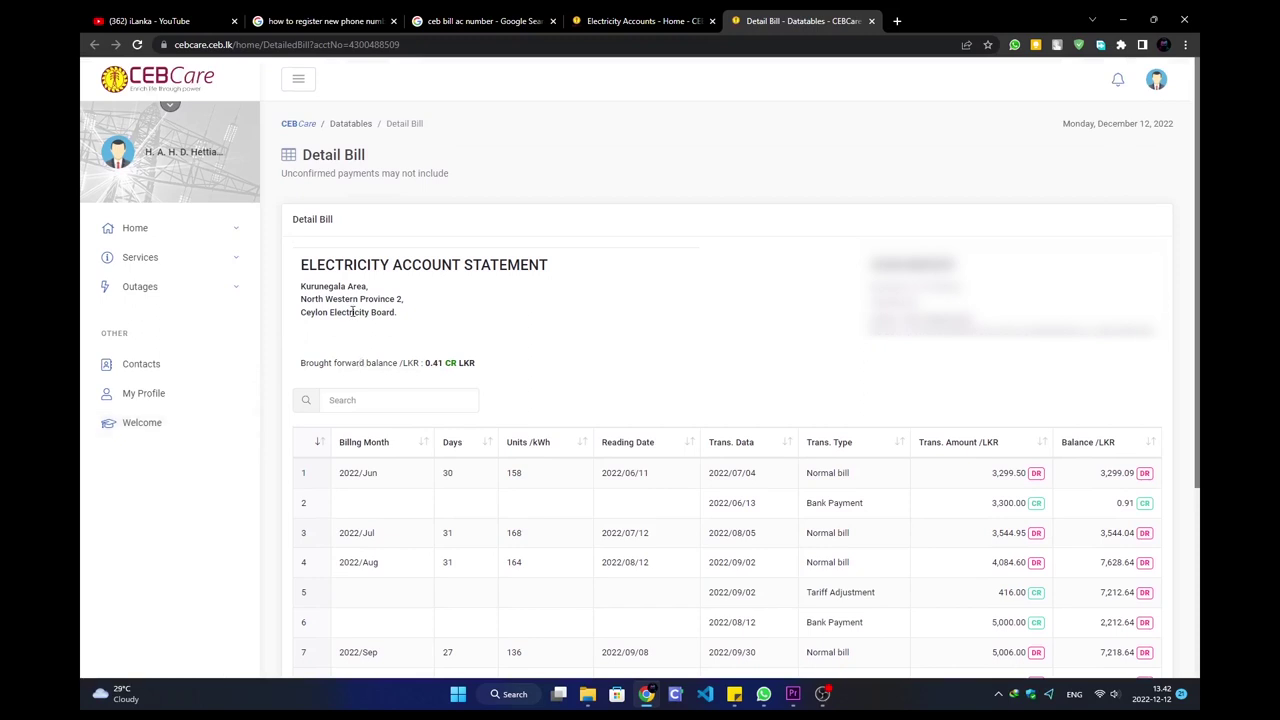
pyautogui.click(225, 257)
pyautogui.click(192, 362)
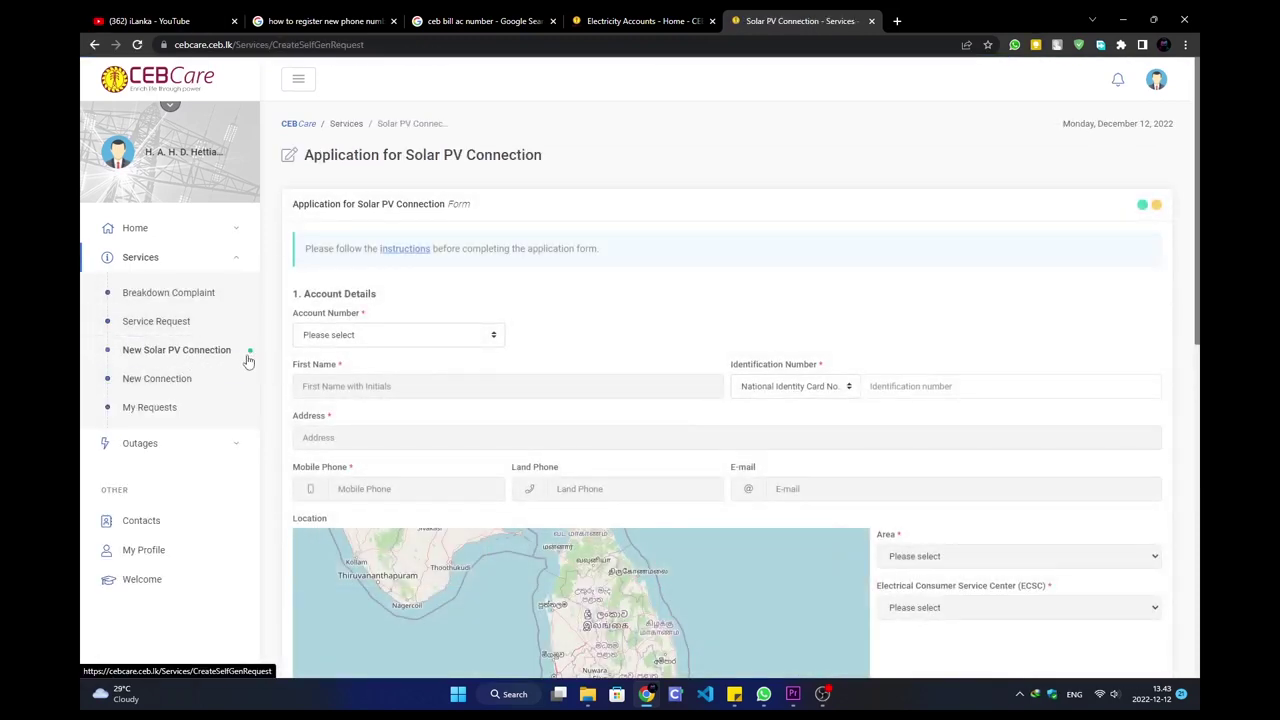
# - View the New Connection form, then My Requests and the breakdown complaint's status
pyautogui.click(168, 386)
pyautogui.click(172, 407)
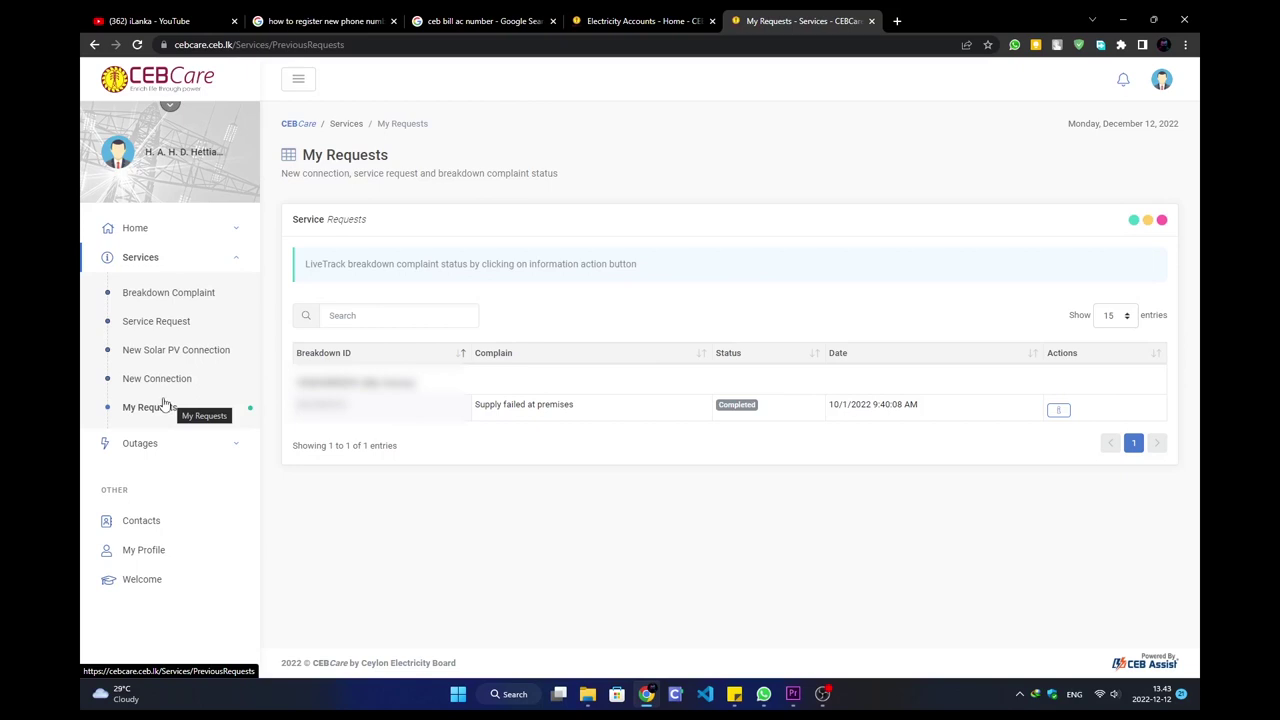
pyautogui.click(1058, 410)
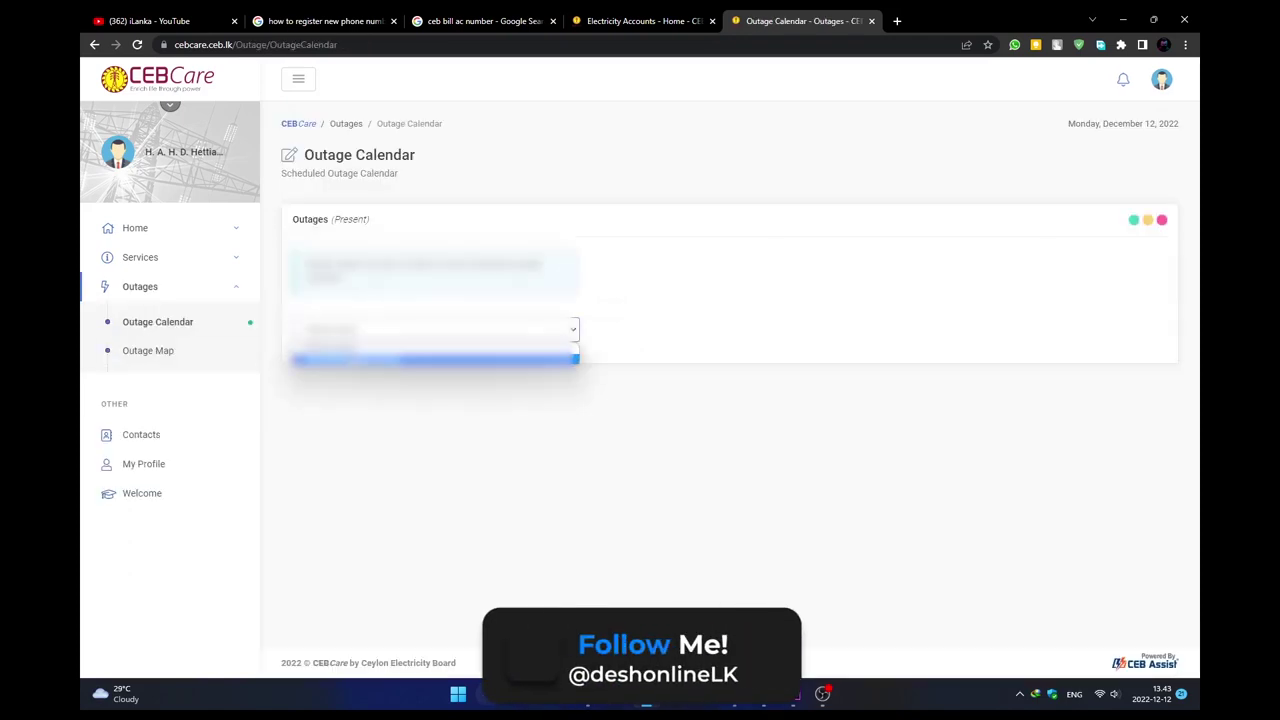
pyautogui.scroll(-1, 757, 419)
pyautogui.scroll(-3, 757, 419)
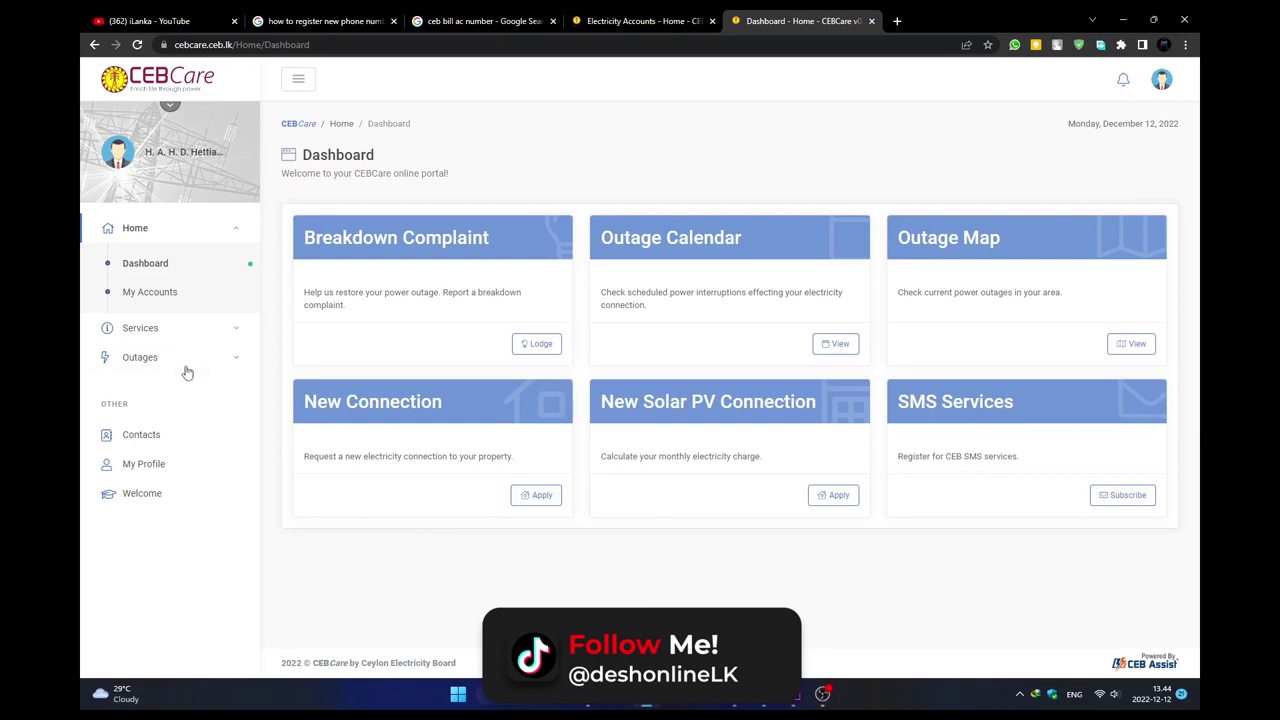
# - Move through the outage pages to the Contacts page with the 1987 call center
pyautogui.click(172, 328)
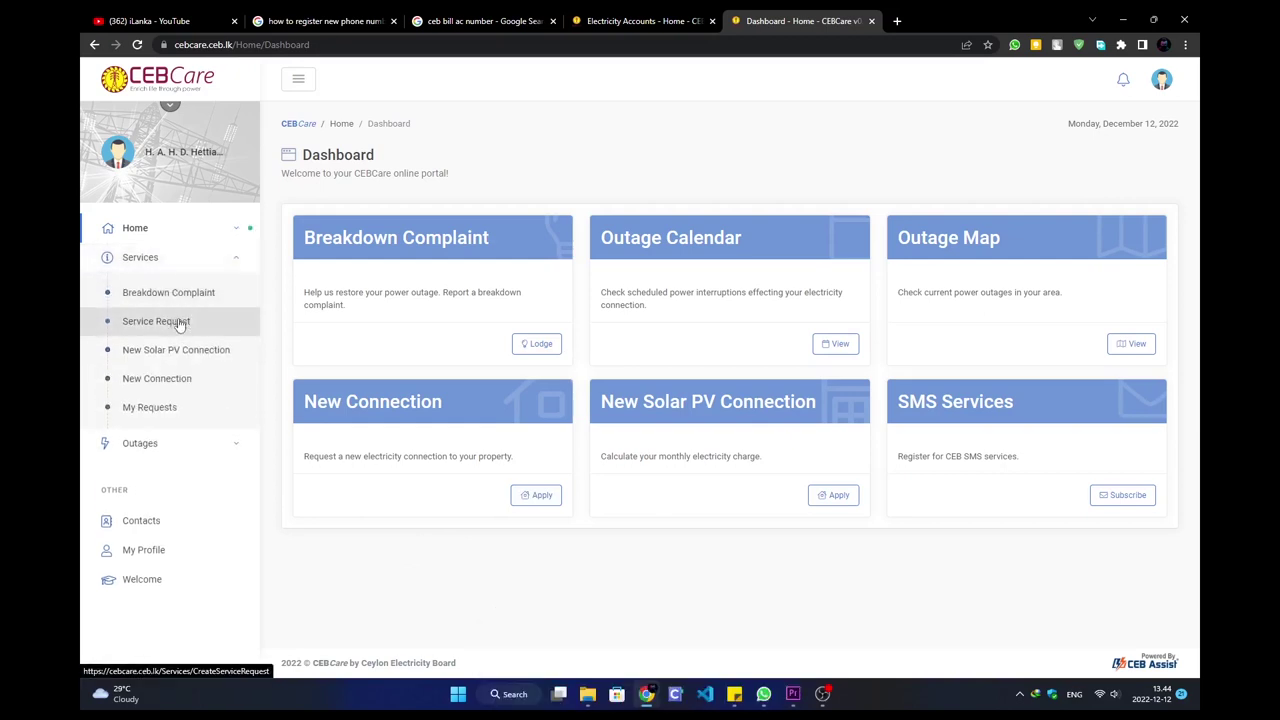
pyautogui.click(138, 443)
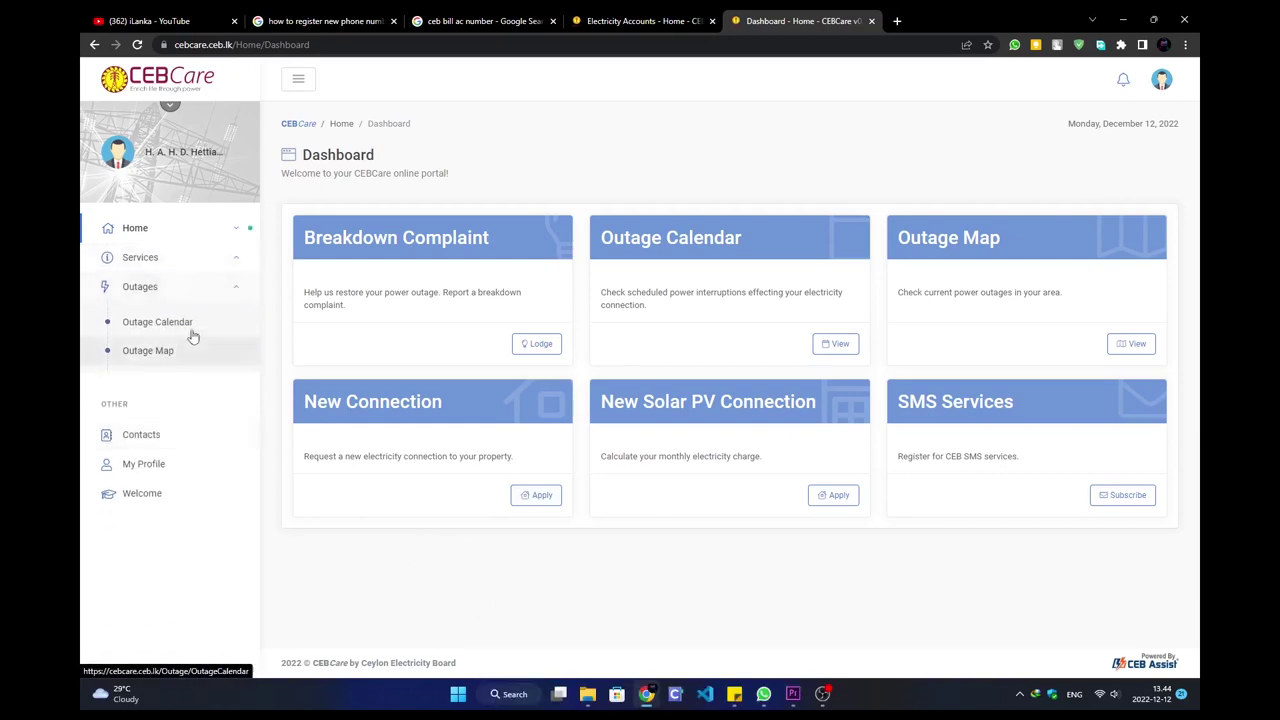
pyautogui.click(156, 446)
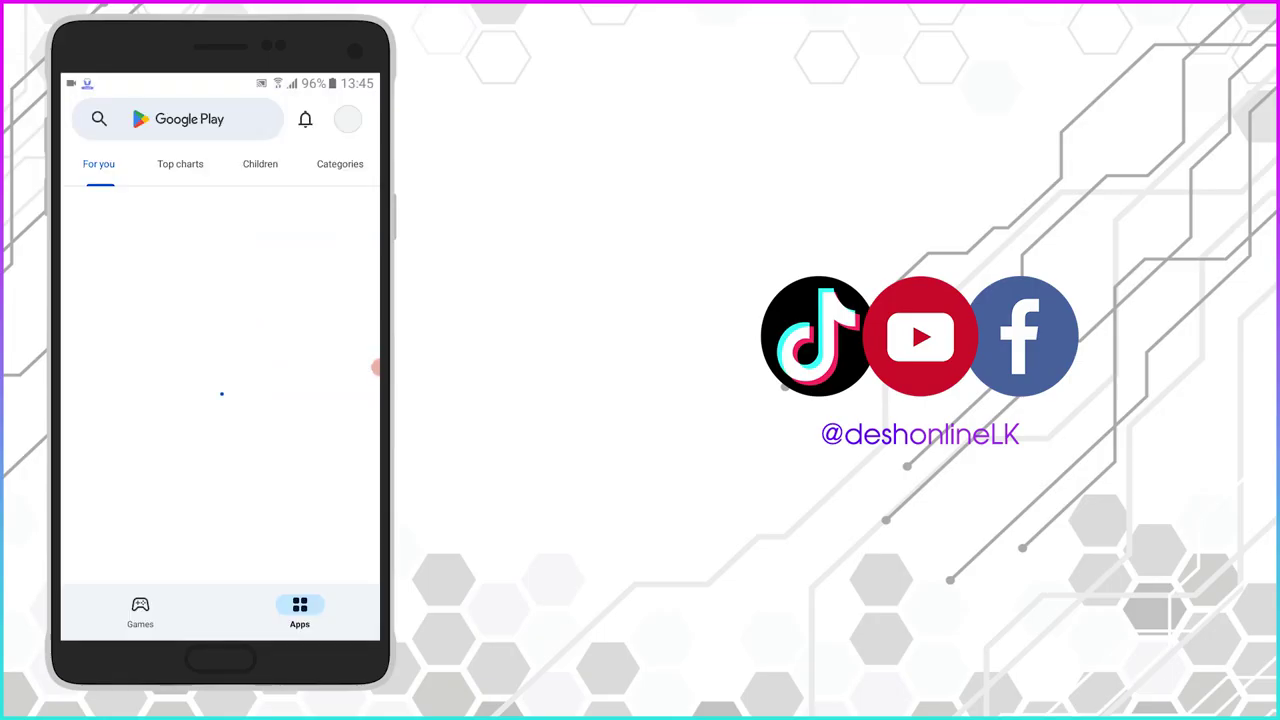
# - Search Google Play for 'ceb care app' and install CEB Care by Ceylon Electricity Board
pyautogui.click(178, 119)
pyautogui.write('c')
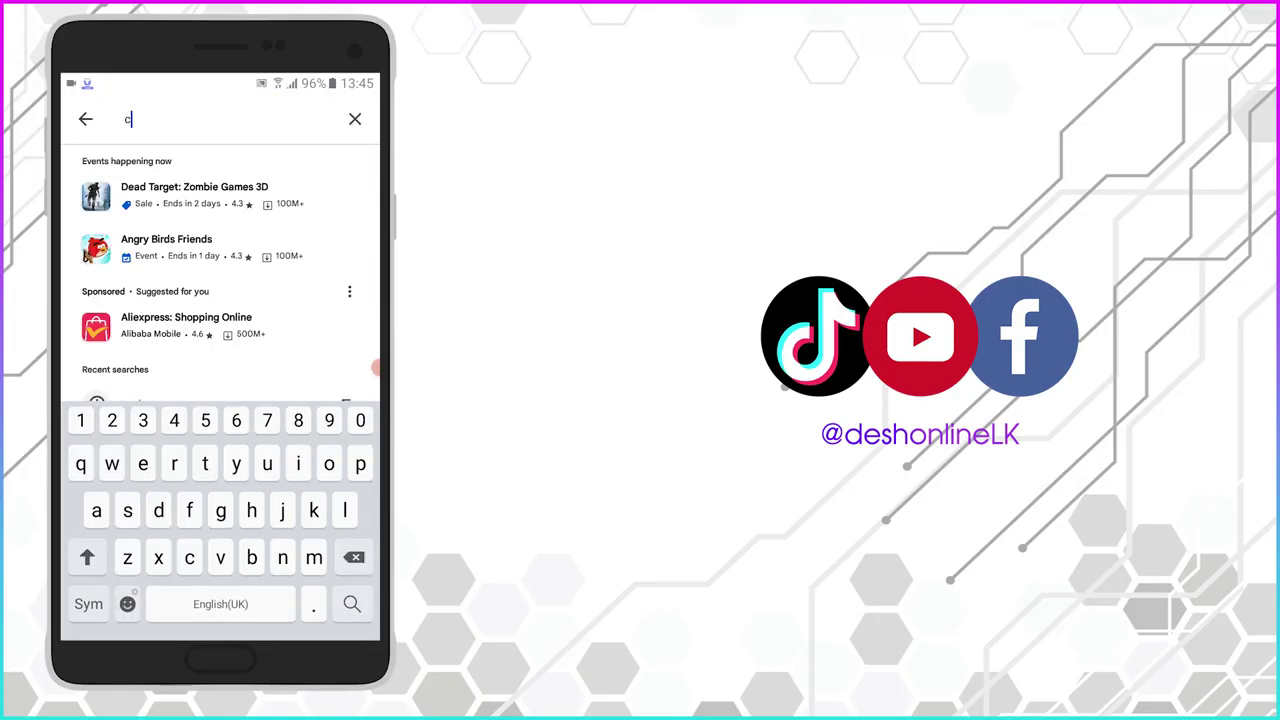
pyautogui.write('eb care app')
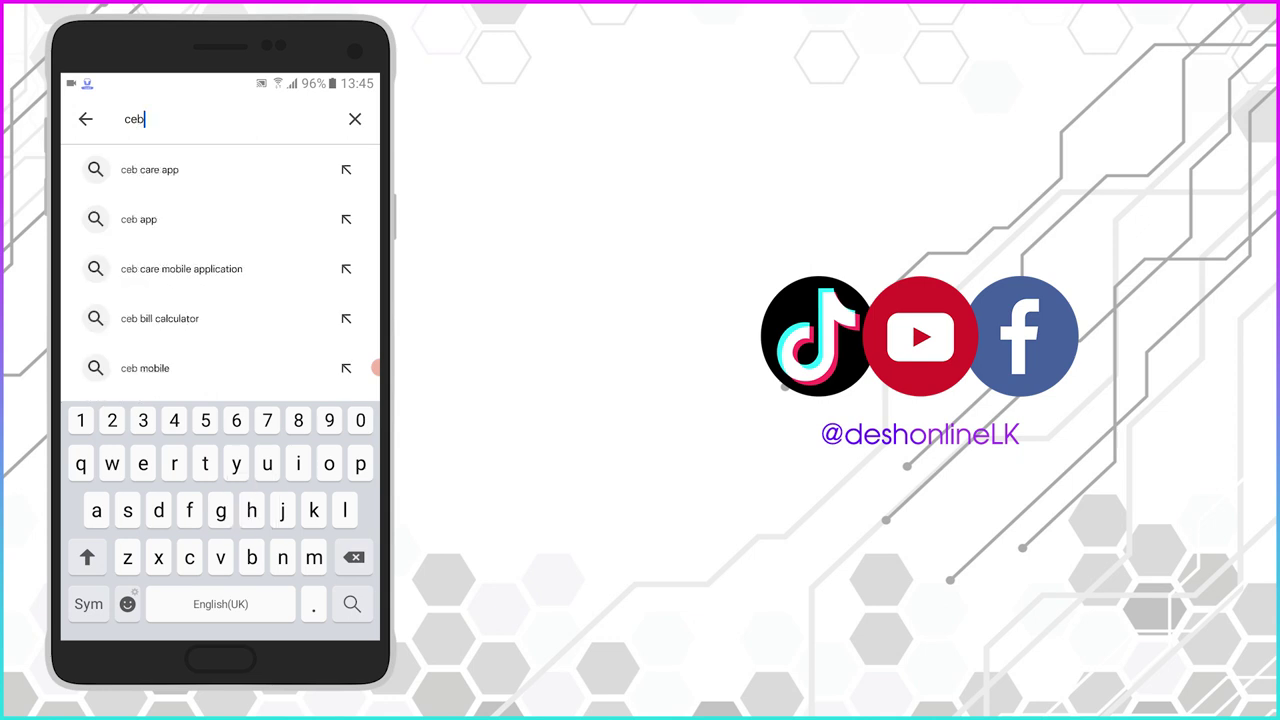
pyautogui.click(150, 169)
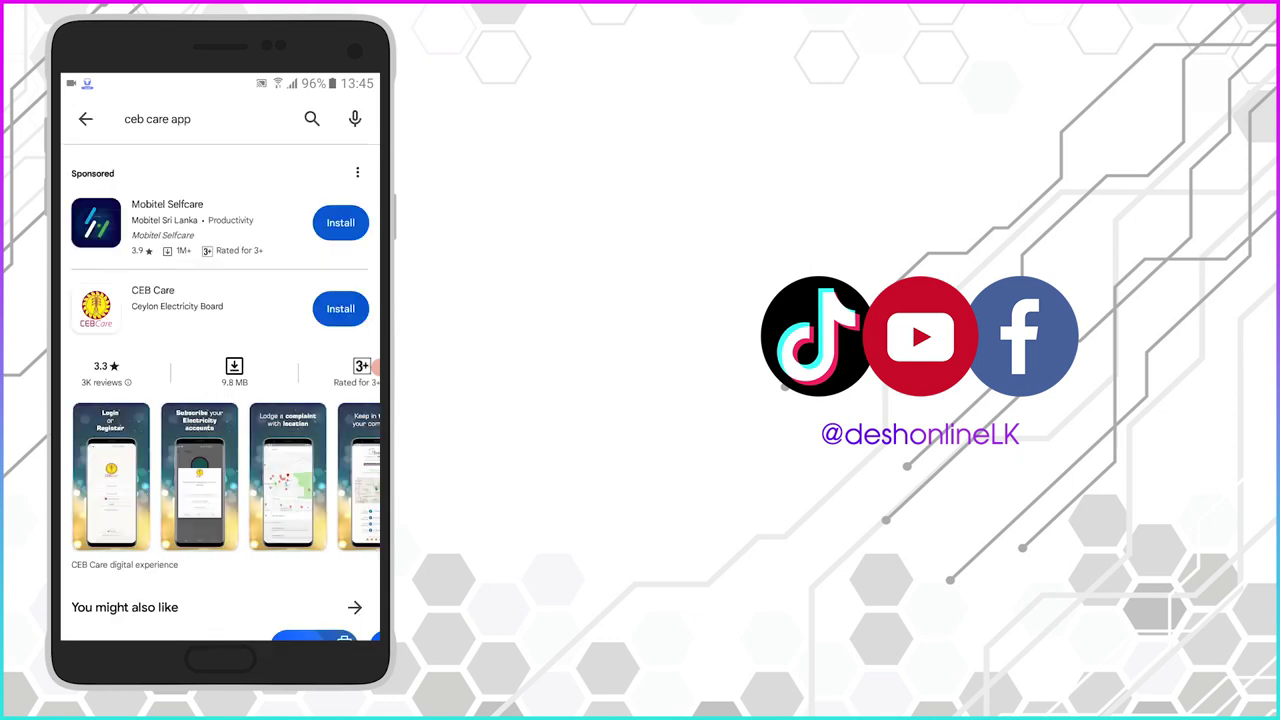
pyautogui.click(340, 308)
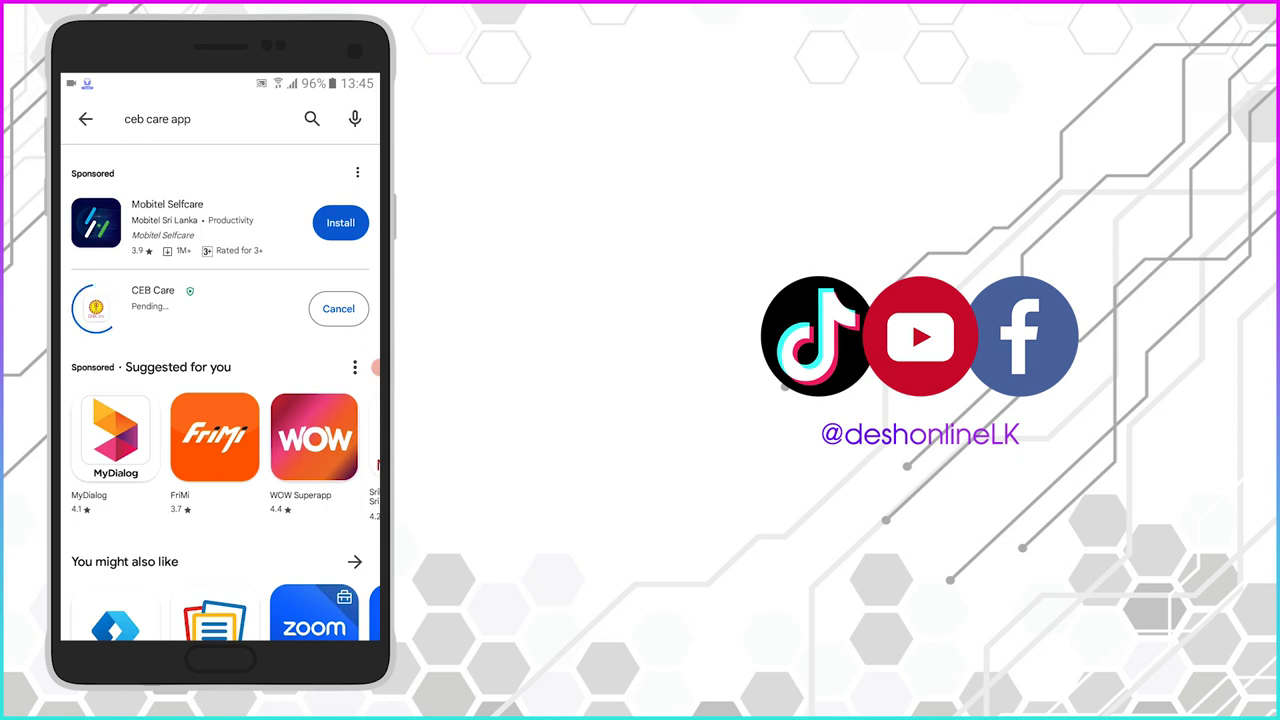